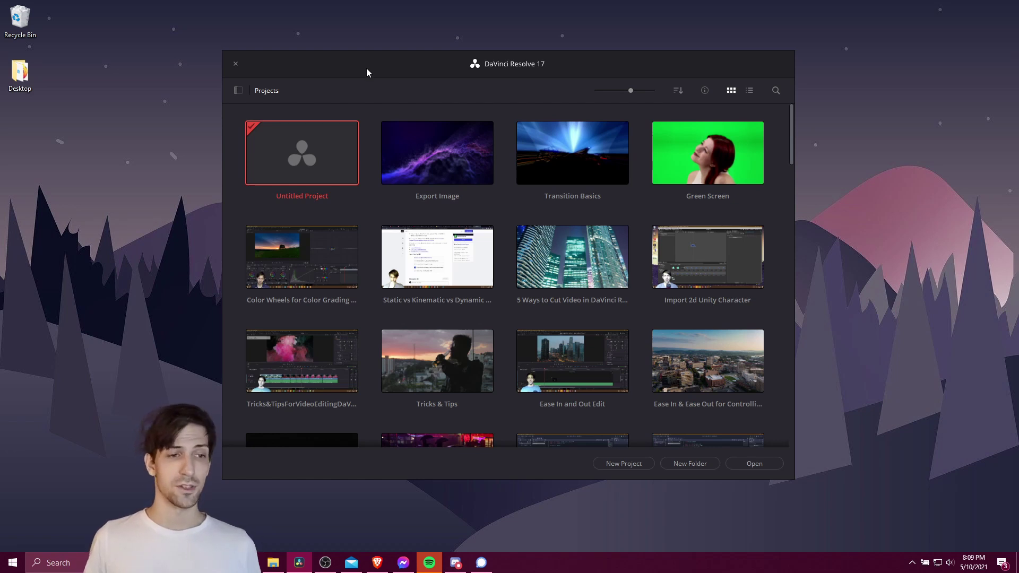
- Create a new project named "Projects vs Timelines vs Exported or Rendered Videos"
{"action": "left_click", "coordinate": [630, 464]}
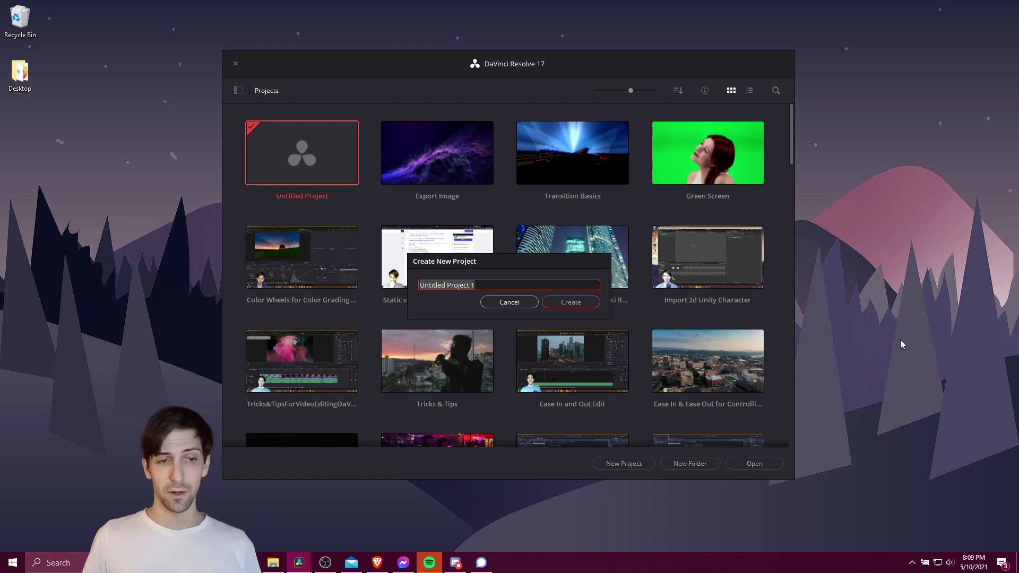
{"action": "key", "text": "BackSpace"}
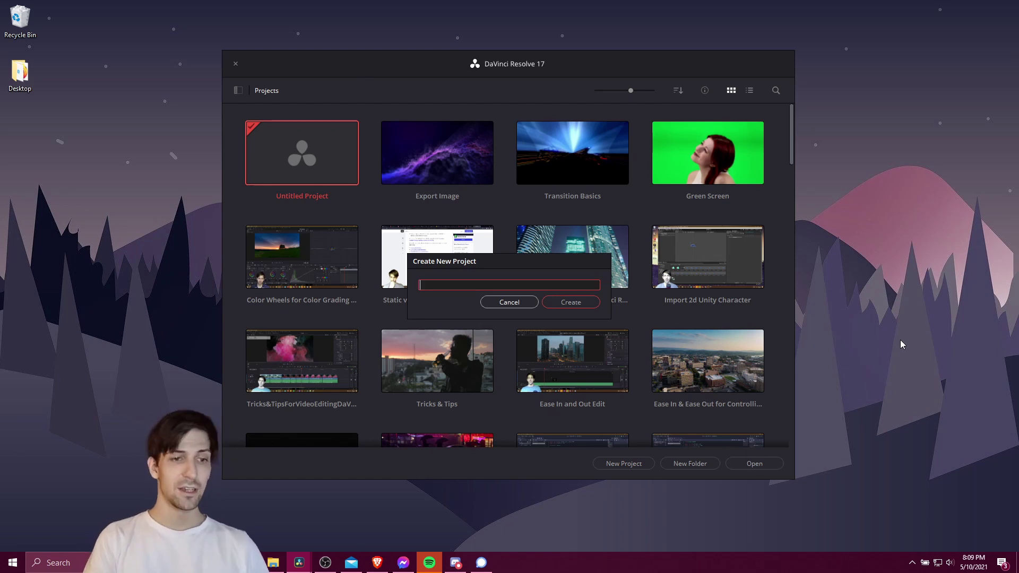
{"action": "type", "text": "Projects "}
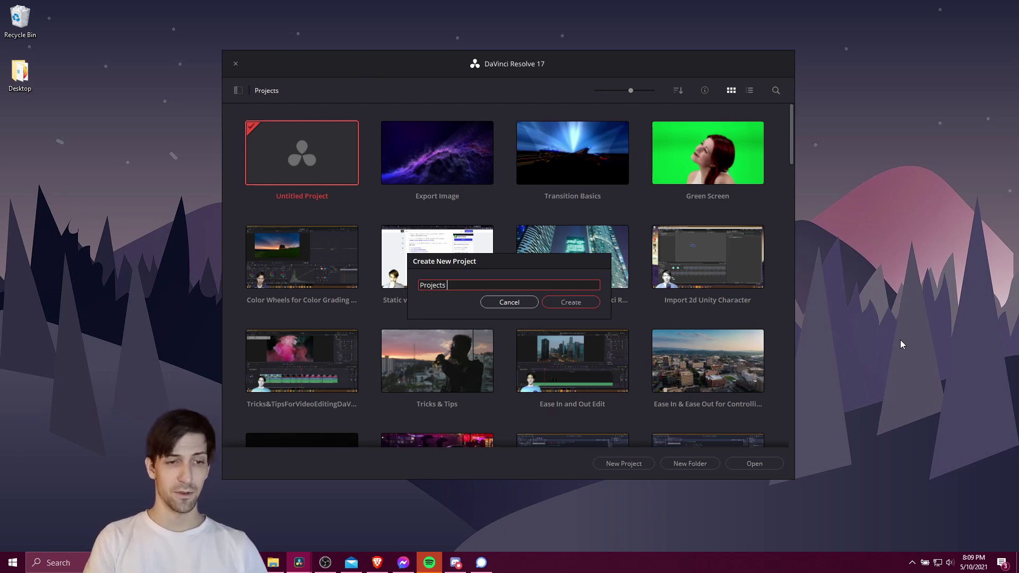
{"action": "type", "text": "vs Timelines vs Exp"}
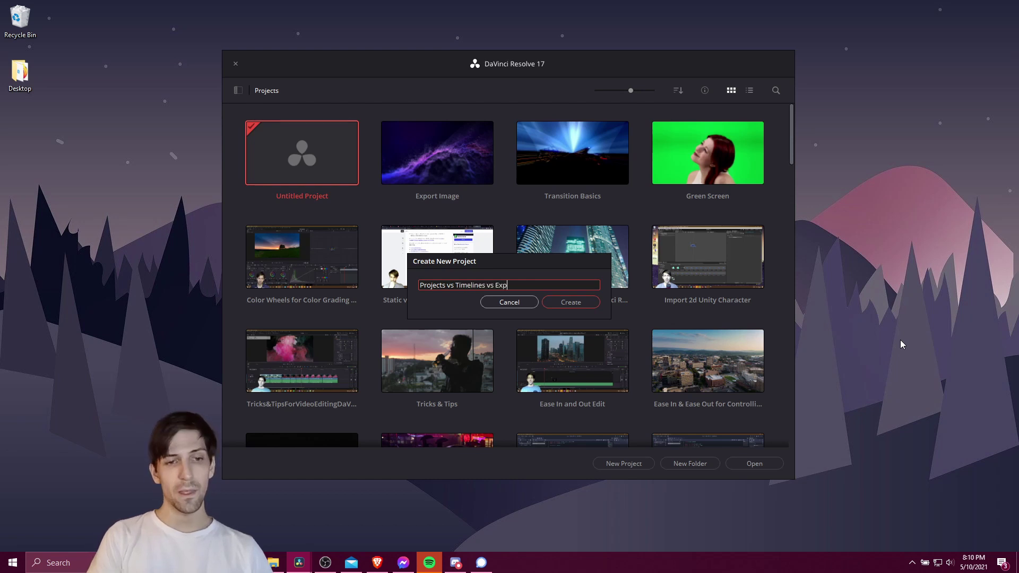
{"action": "type", "text": "orted or Rendere"}
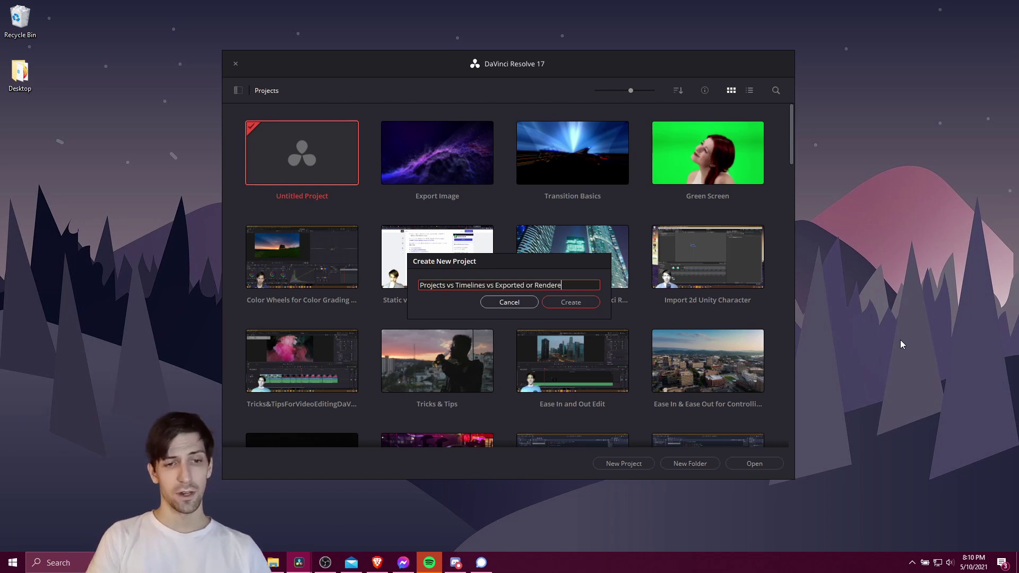
{"action": "type", "text": "d Video"}
{"action": "key", "text": "Return"}
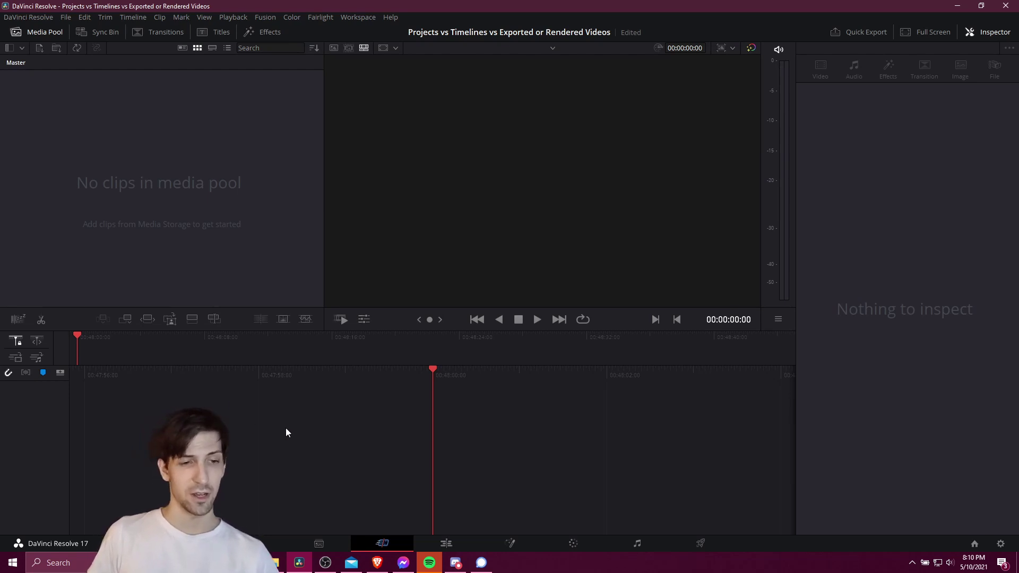
- Switch between the Cut and Edit pages, finishing on the Edit page with the Media Pool shown
{"action": "left_click", "coordinate": [447, 541]}
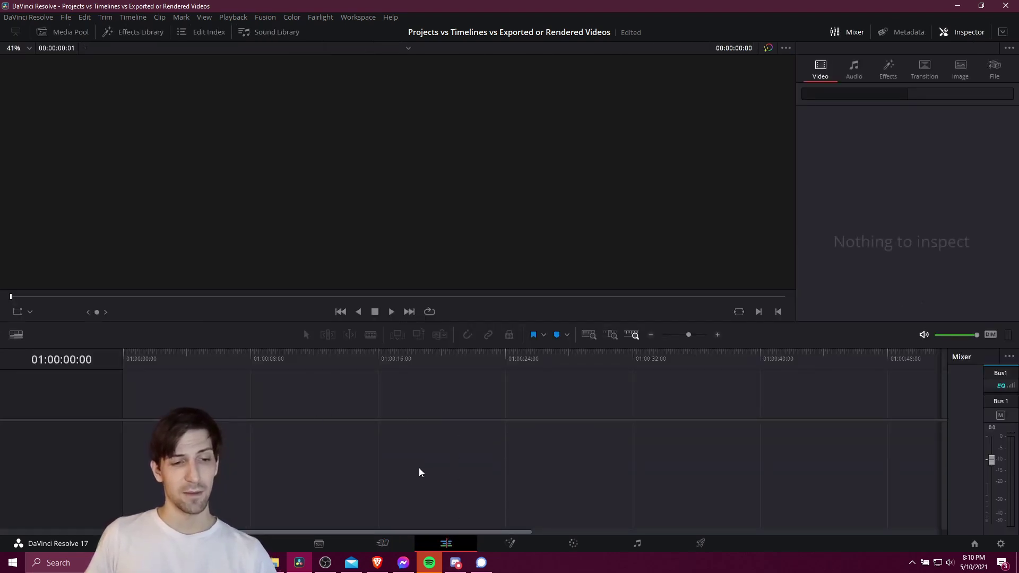
{"action": "left_click", "coordinate": [382, 544]}
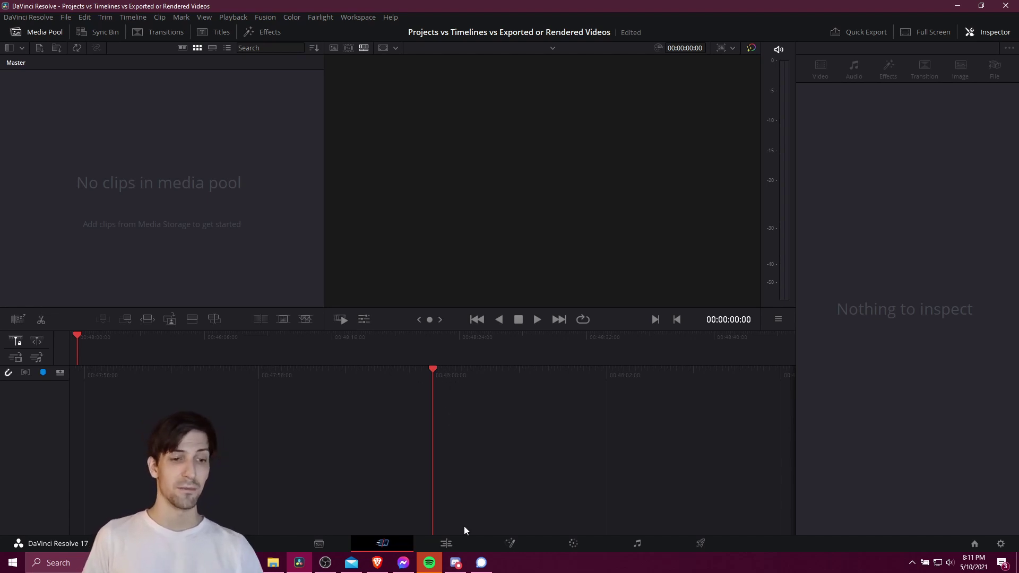
{"action": "left_click", "coordinate": [459, 539]}
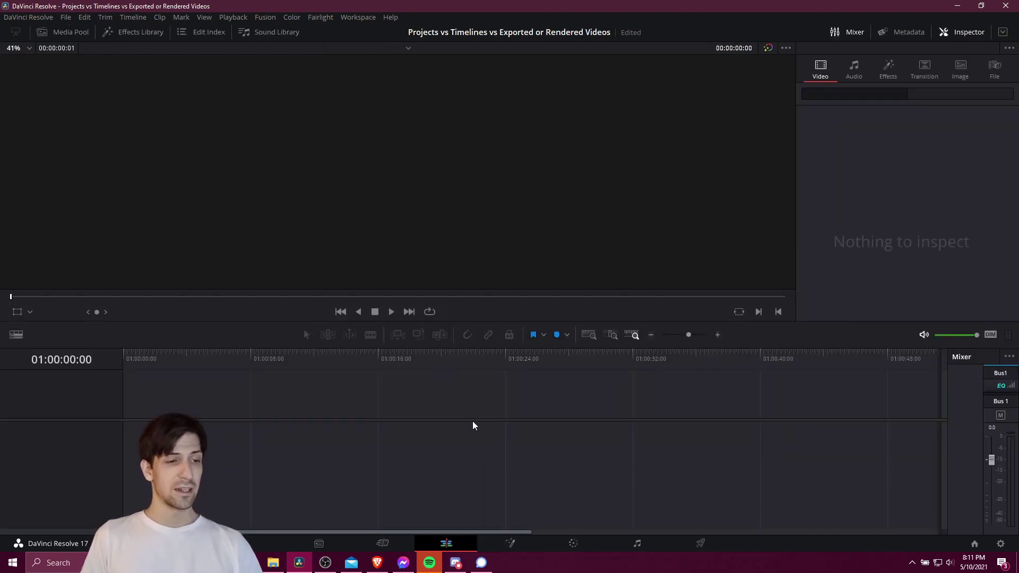
{"action": "left_click", "coordinate": [53, 34]}
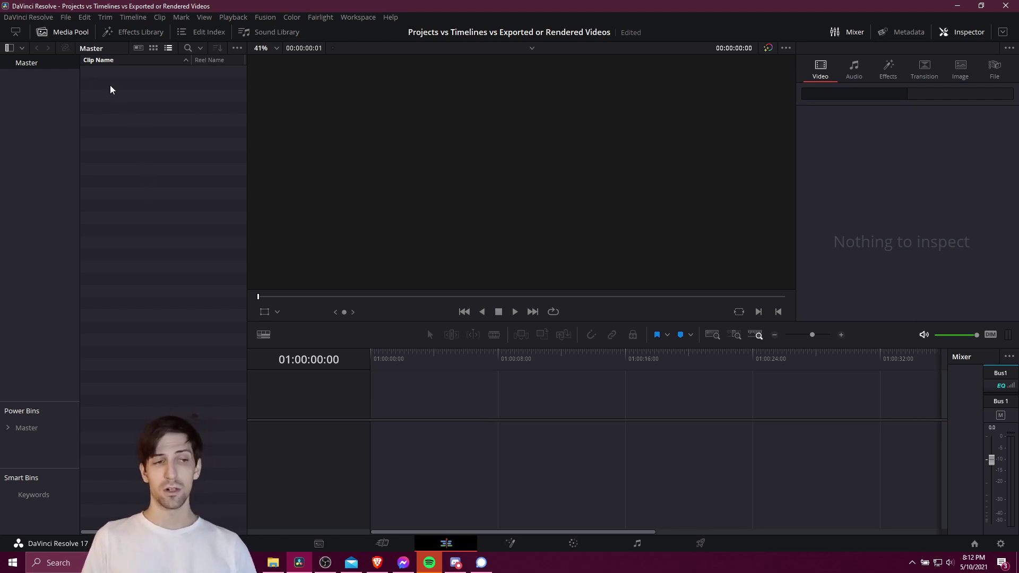
- Import the AerialViewOfConiferousTrees, Cows-Eating and drone mountain-top clips from the StockClips folder into the Media Pool, keeping the project frame rate
{"action": "left_click", "coordinate": [274, 563]}
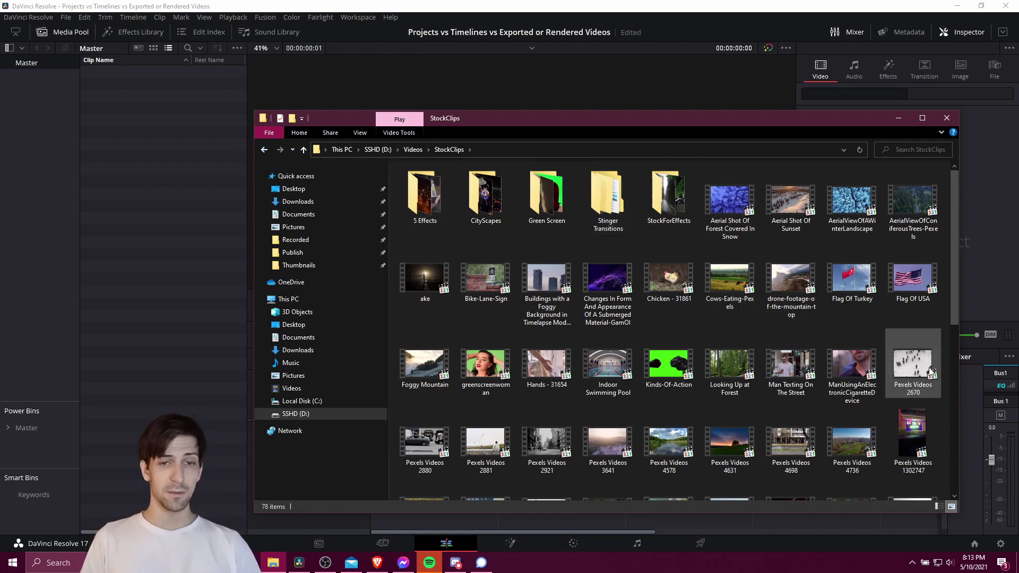
{"action": "left_click", "coordinate": [905, 231]}
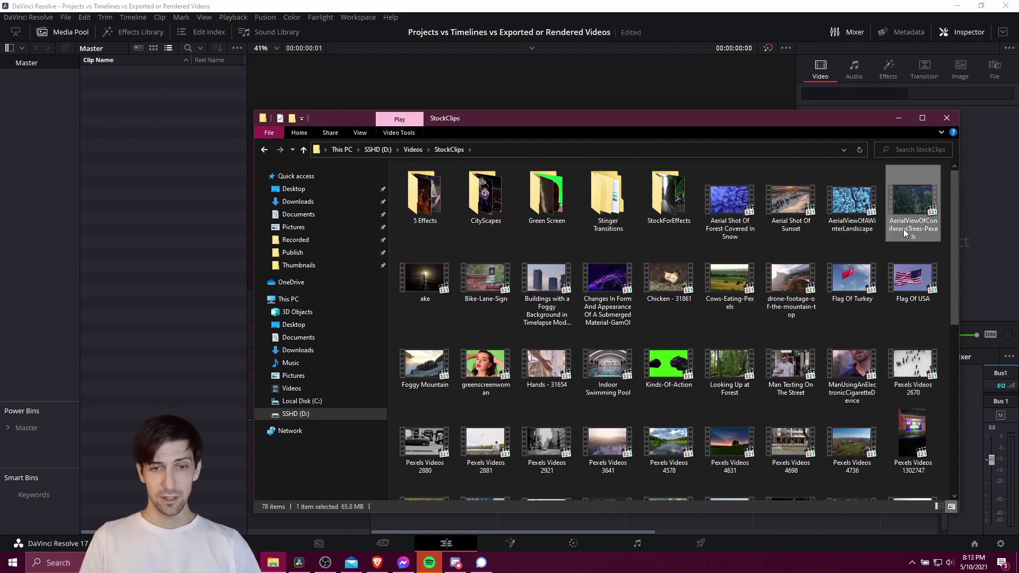
{"action": "left_click", "coordinate": [730, 279], "text": "ctrl"}
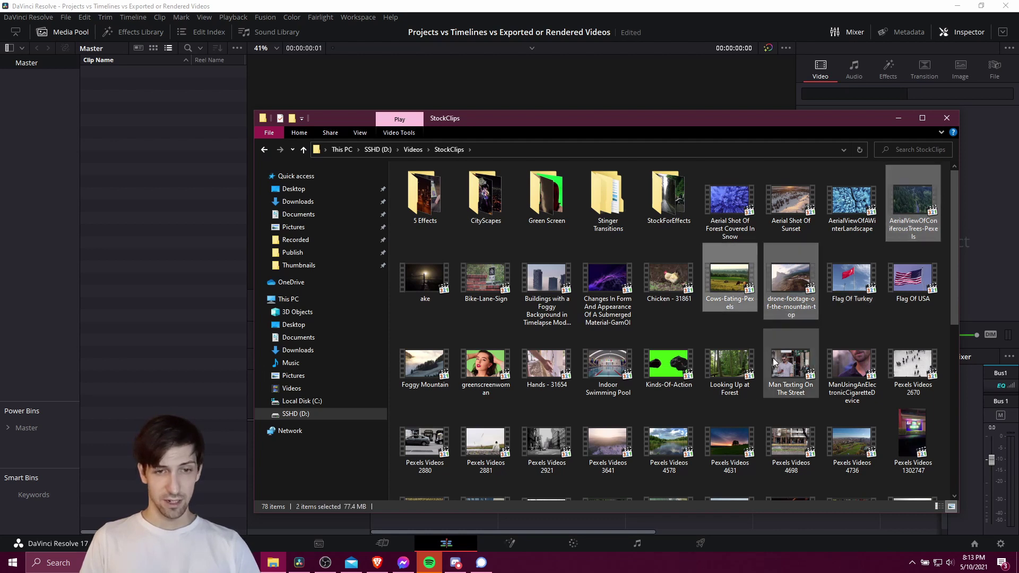
{"action": "left_click", "coordinate": [797, 287], "text": "ctrl"}
{"action": "left_click_drag", "start_coordinate": [796, 287], "coordinate": [114, 114]}
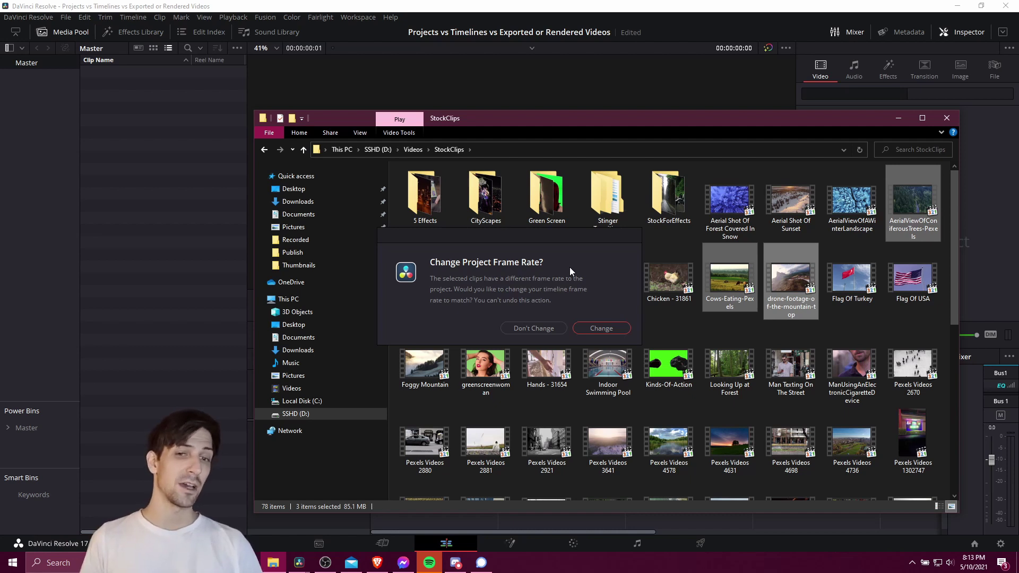
{"action": "left_click", "coordinate": [540, 329]}
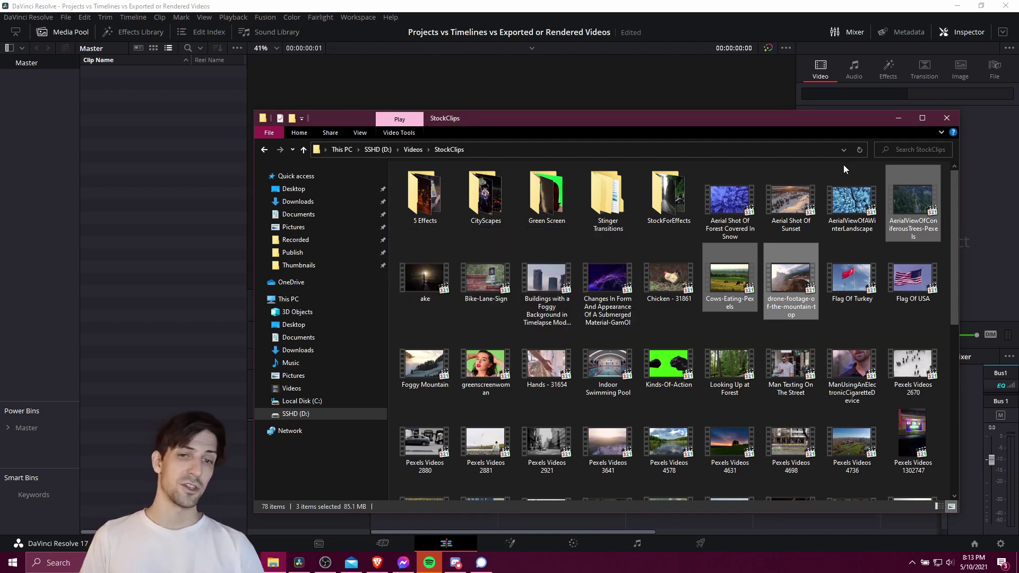
{"action": "left_click", "coordinate": [892, 119]}
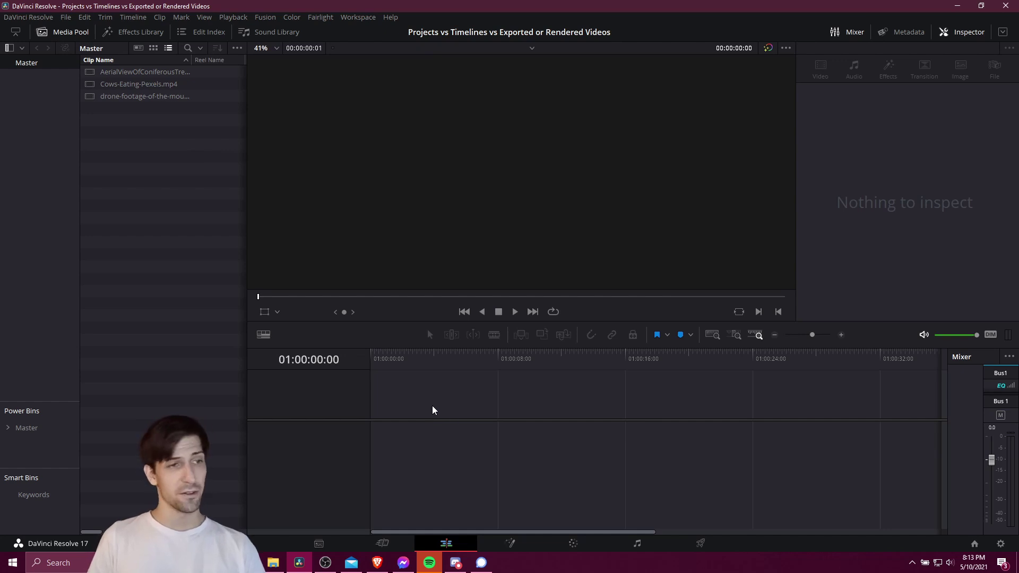
{"action": "left_click", "coordinate": [66, 18]}
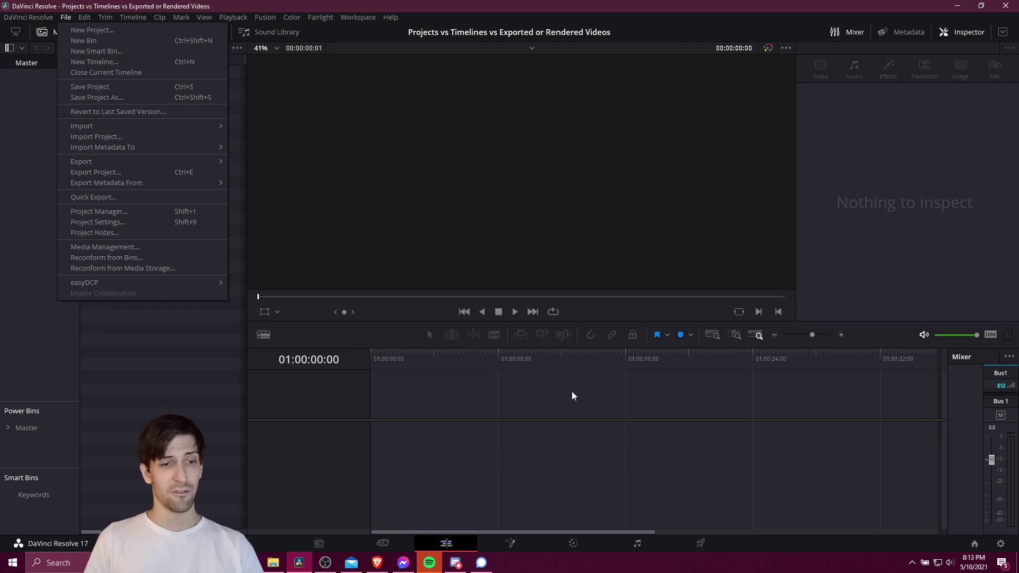
{"action": "left_click", "coordinate": [344, 396]}
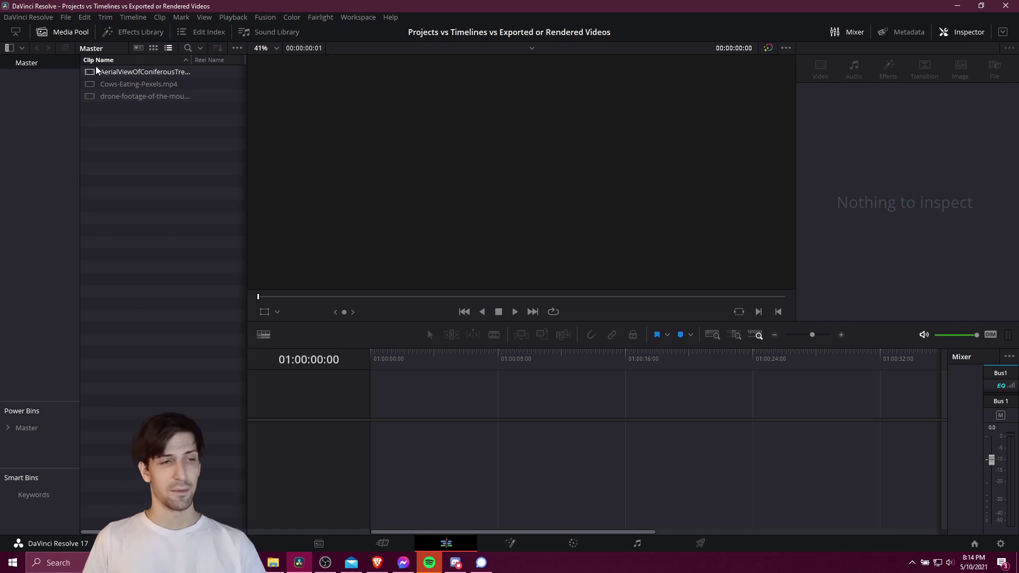
{"action": "left_click", "coordinate": [67, 17]}
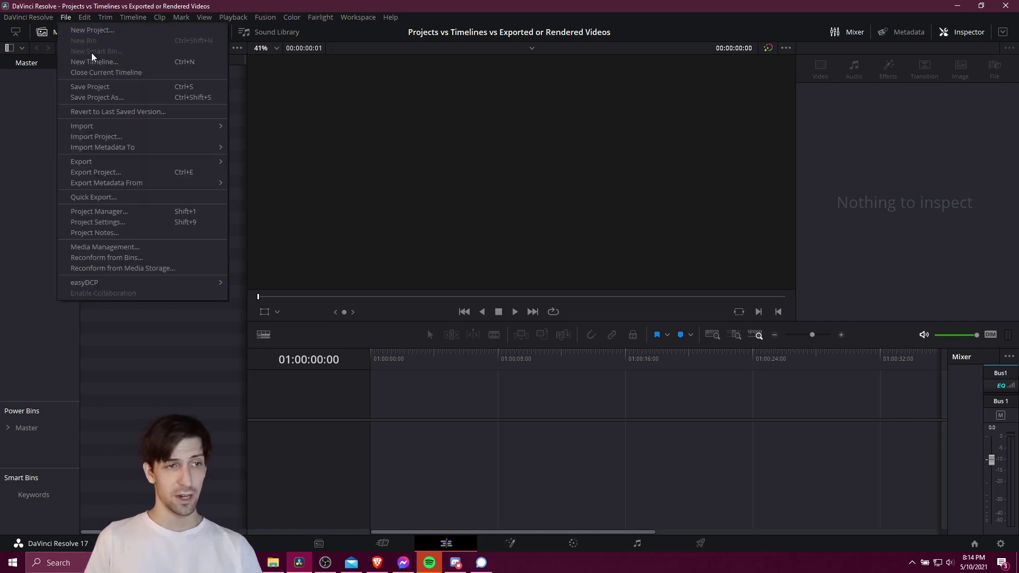
{"action": "left_click", "coordinate": [365, 424]}
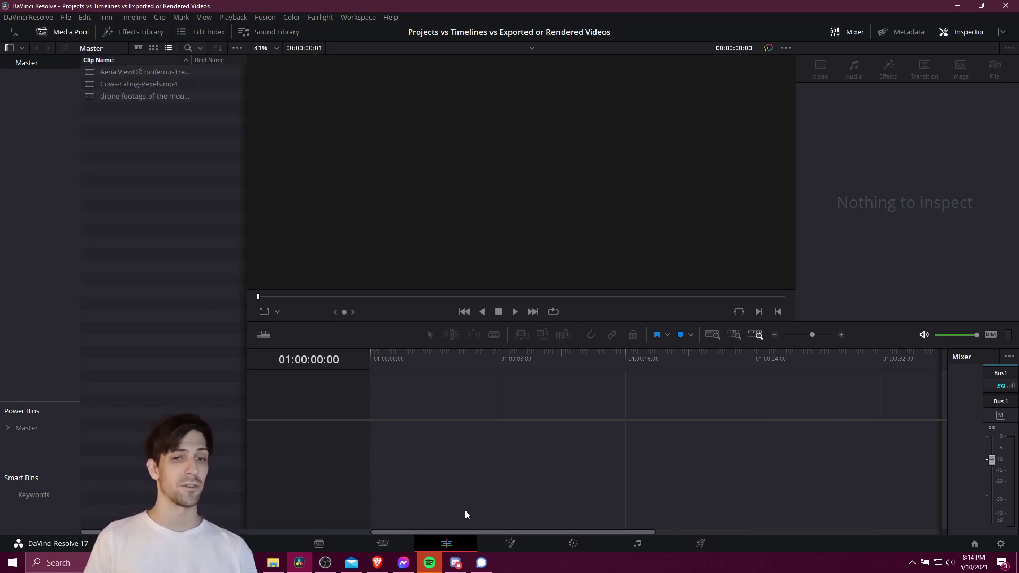
- Create an empty timeline named Timeline 1 using the project settings
{"action": "left_click", "coordinate": [66, 18]}
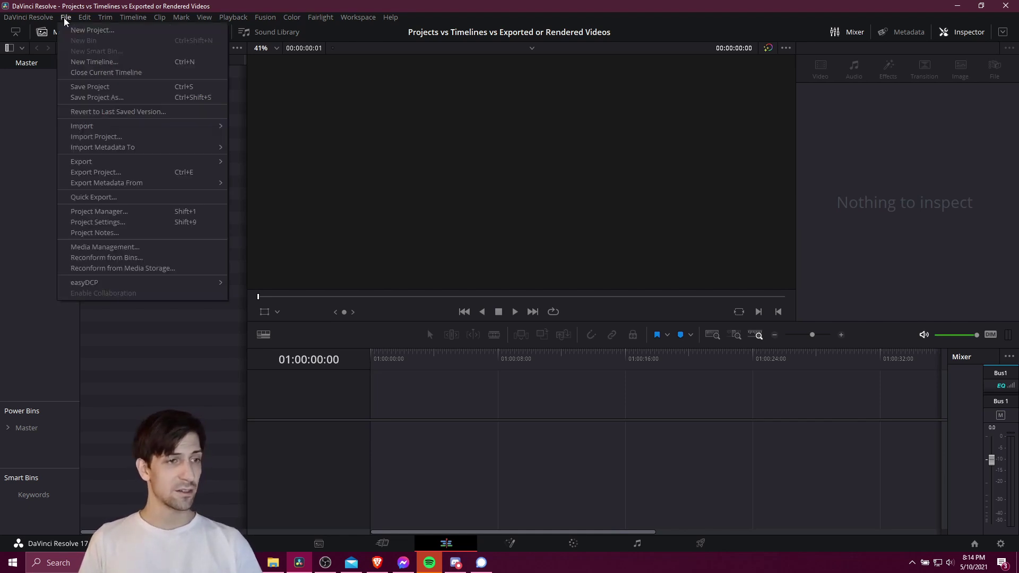
{"action": "left_click", "coordinate": [104, 62]}
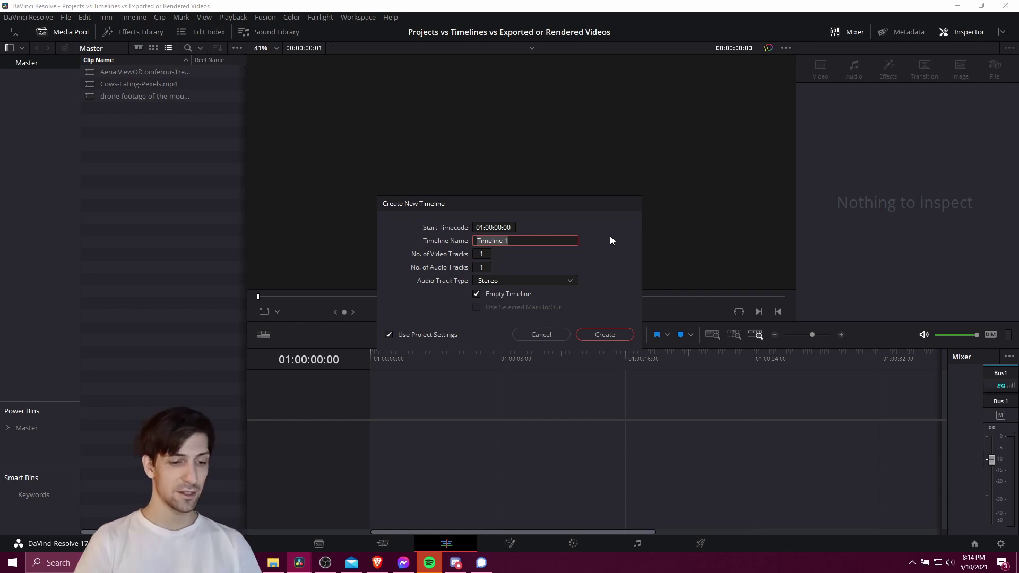
{"action": "type", "text": "Timeline 1"}
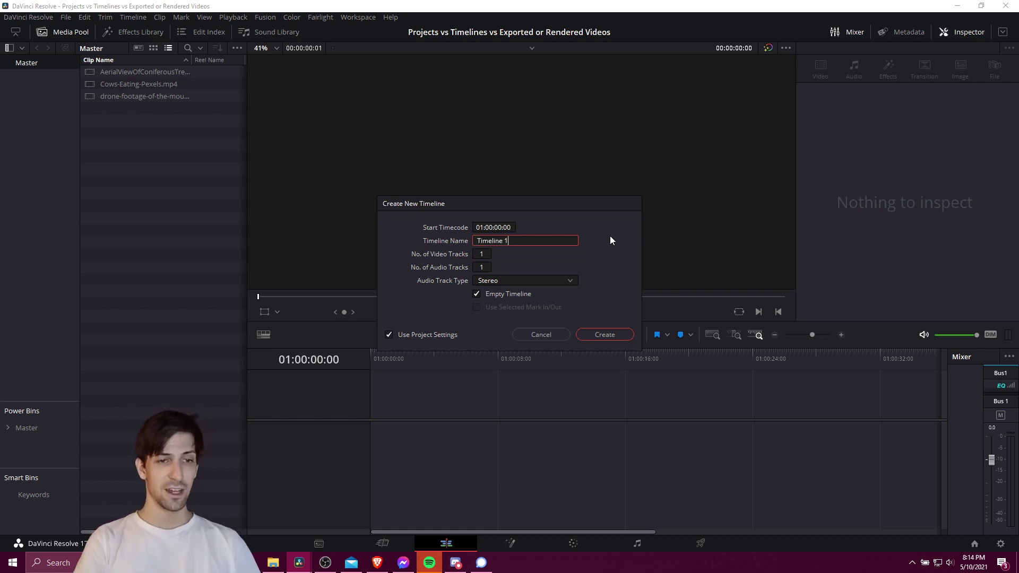
{"action": "key", "text": "Return"}
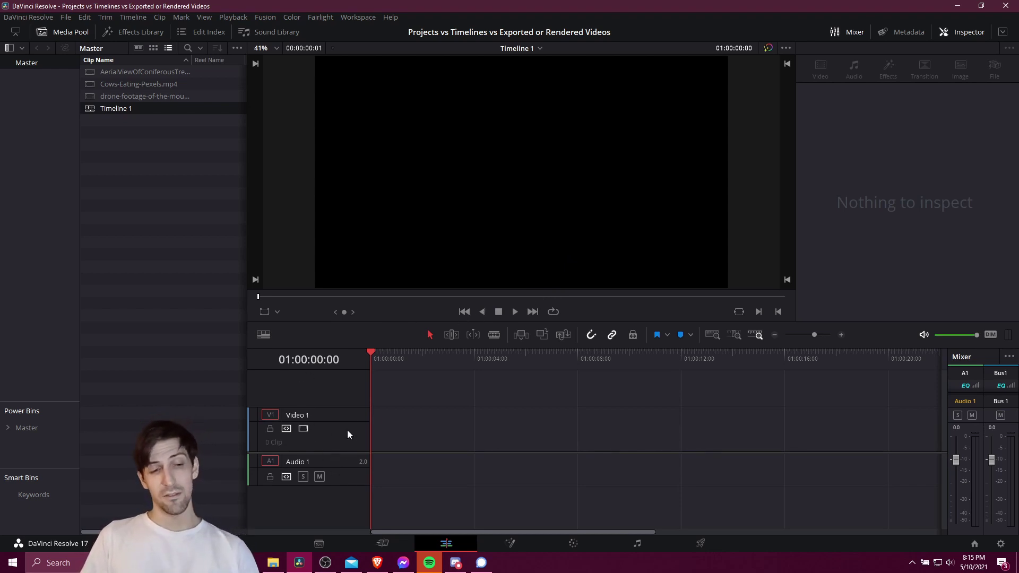
- Add a second video track and a second, stereo audio track to Timeline 1
{"action": "right_click", "coordinate": [342, 387]}
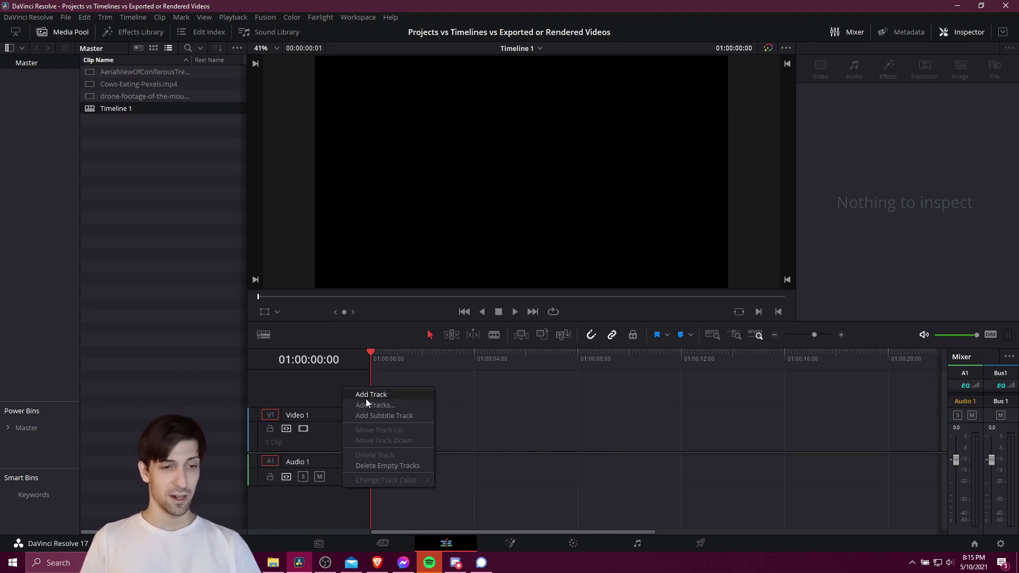
{"action": "left_click", "coordinate": [382, 395]}
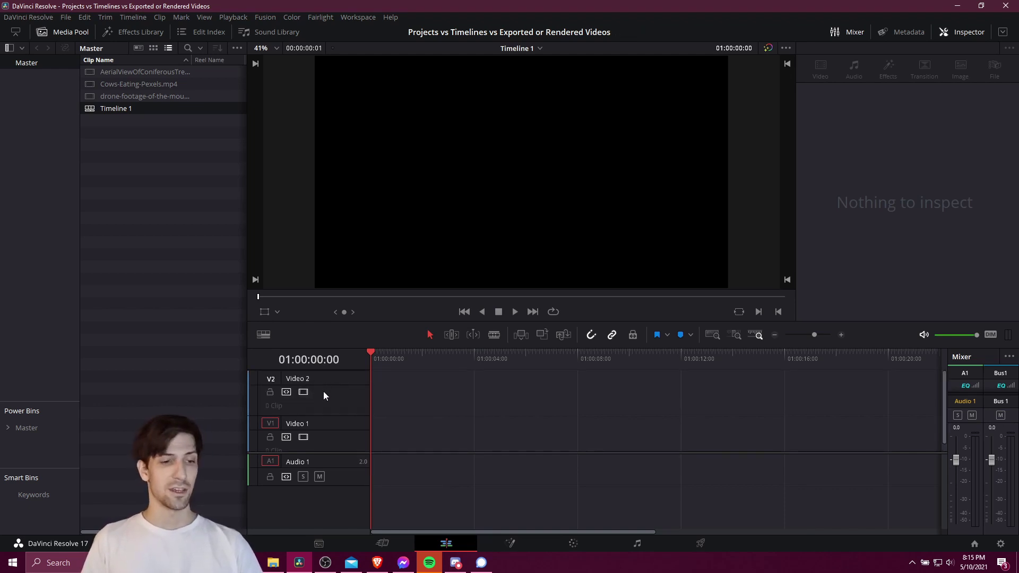
{"action": "right_click", "coordinate": [304, 504]}
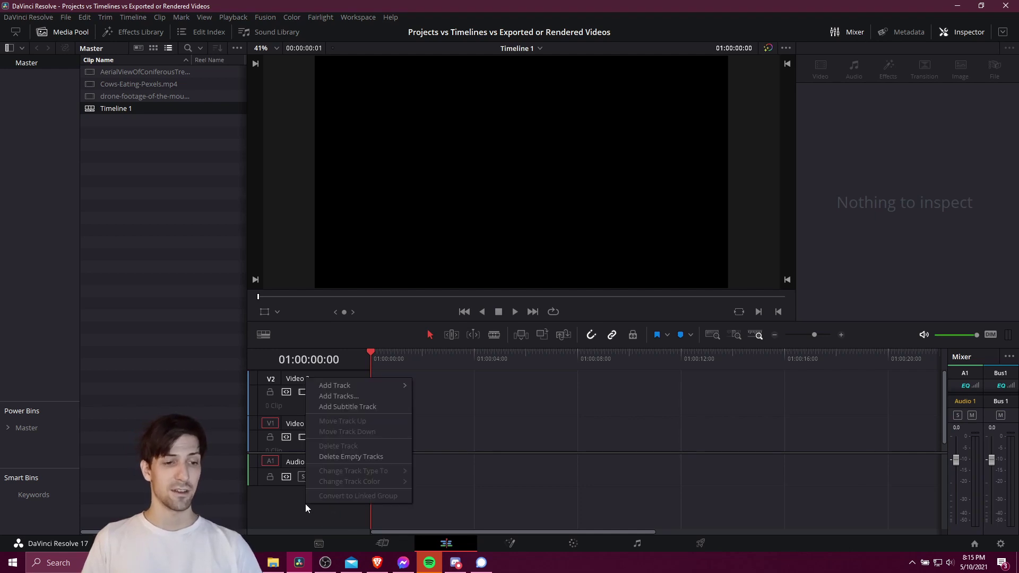
{"action": "mouse_move", "coordinate": [339, 386]}
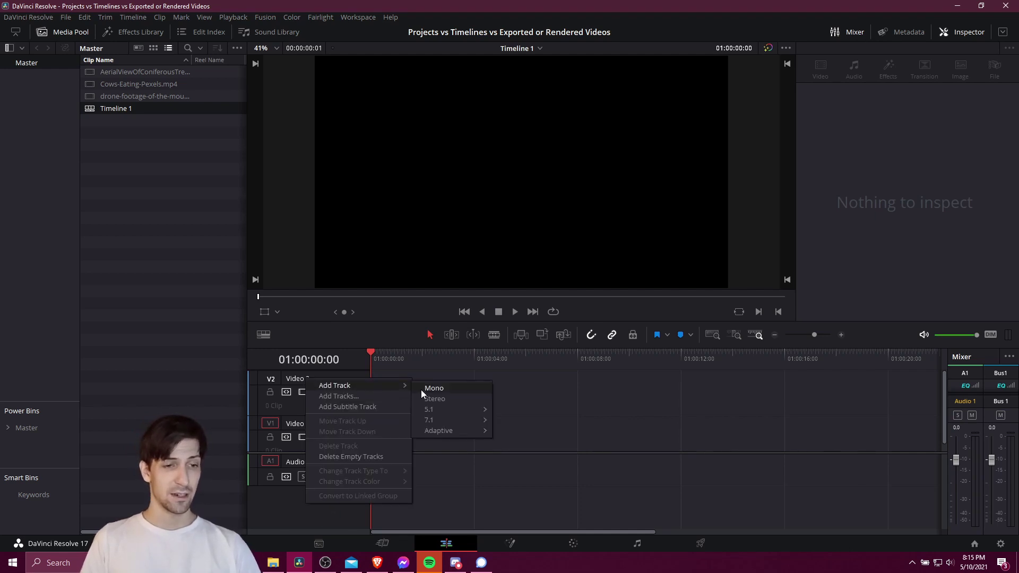
{"action": "left_click", "coordinate": [446, 399]}
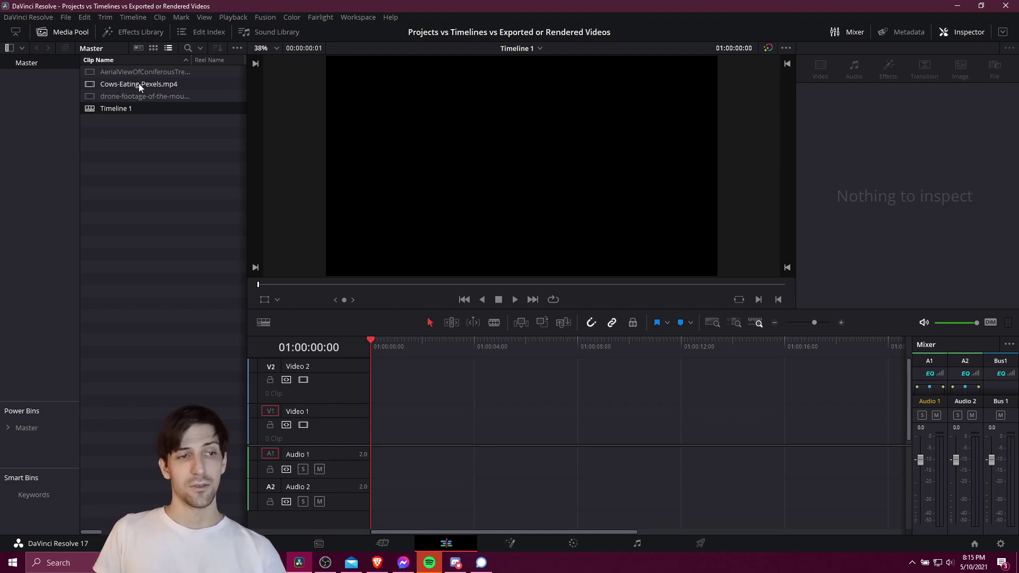
- Place Cows-Eating-Pexels.mp4 from the Media Pool at the start of the Video 1 track
{"action": "left_click_drag", "start_coordinate": [139, 83], "coordinate": [374, 423]}
{"action": "left_click", "coordinate": [189, 108]}
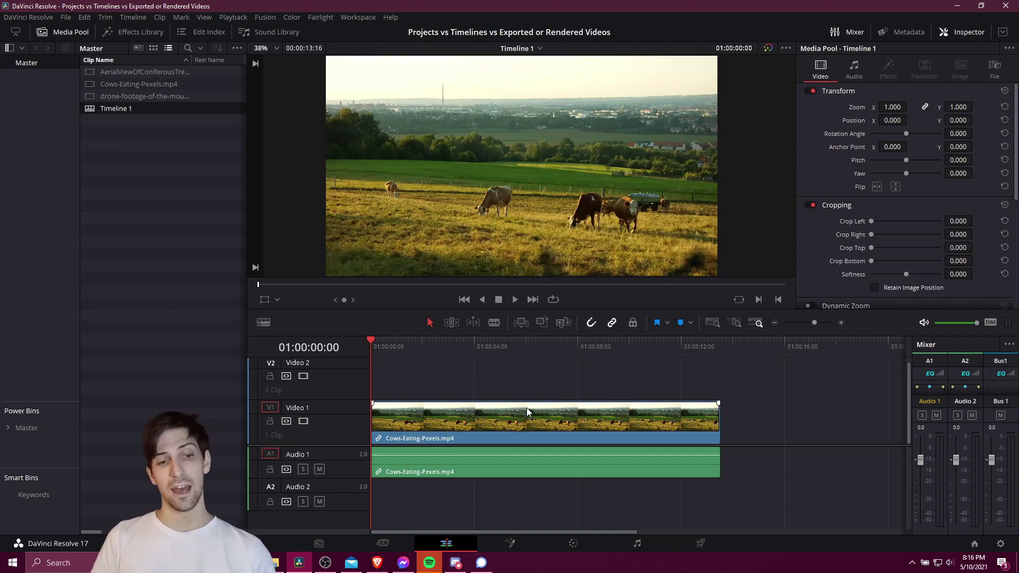
{"action": "left_click", "coordinate": [440, 381]}
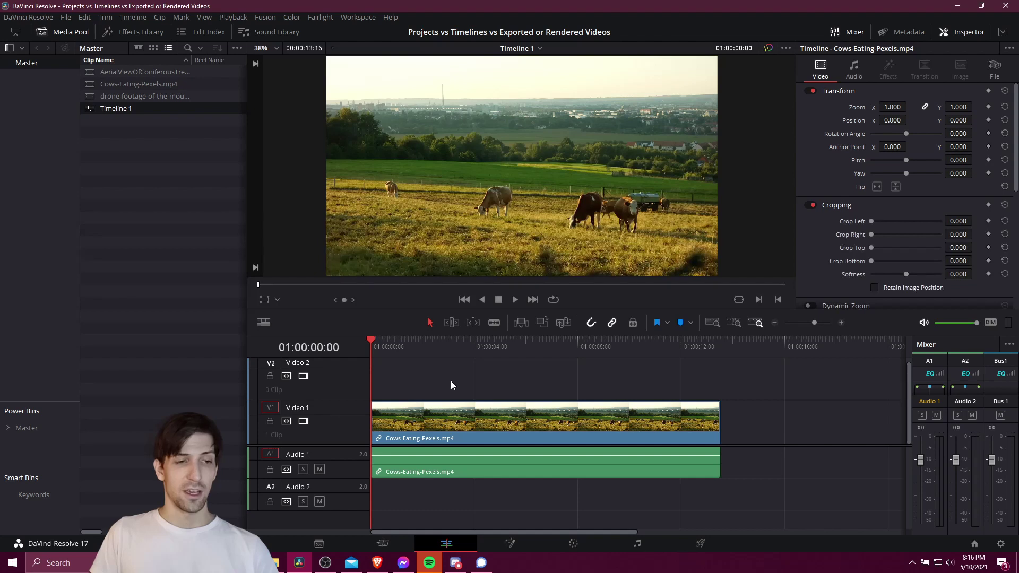
- Turn on the stacked timelines view and check which timelines the Timeline 1 tab offers
{"action": "left_click", "coordinate": [264, 323]}
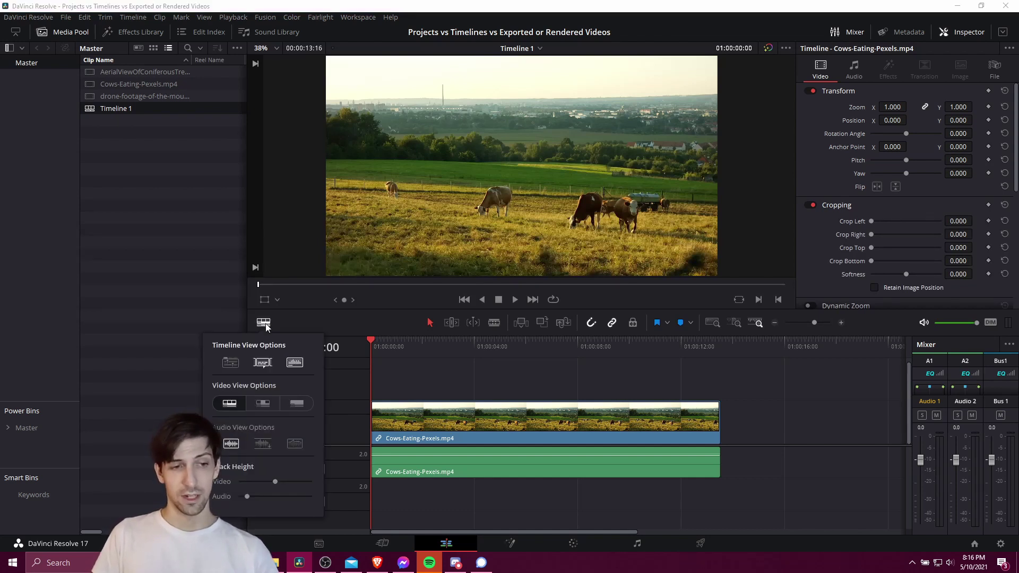
{"action": "left_click", "coordinate": [237, 366]}
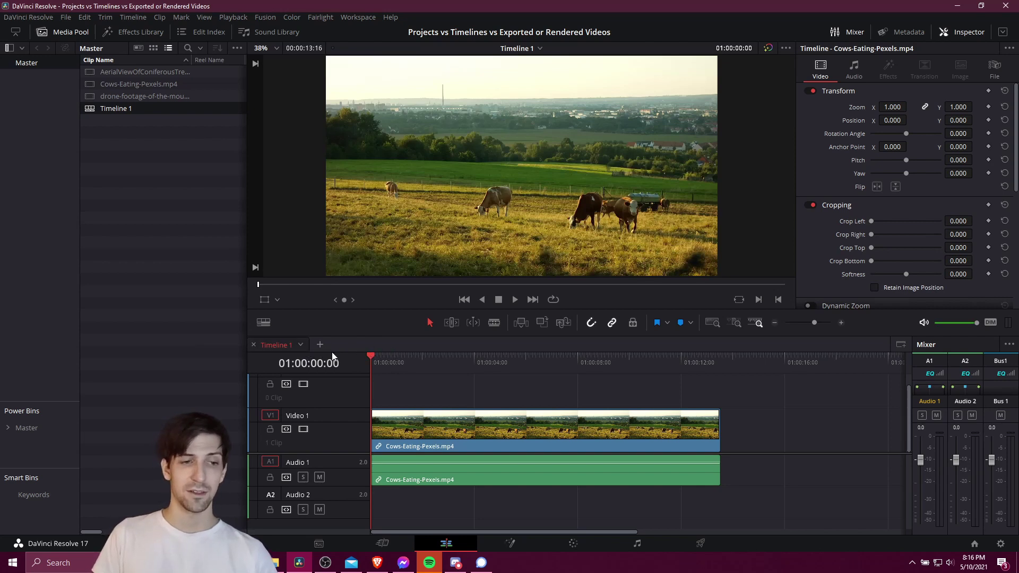
{"action": "left_click", "coordinate": [301, 345]}
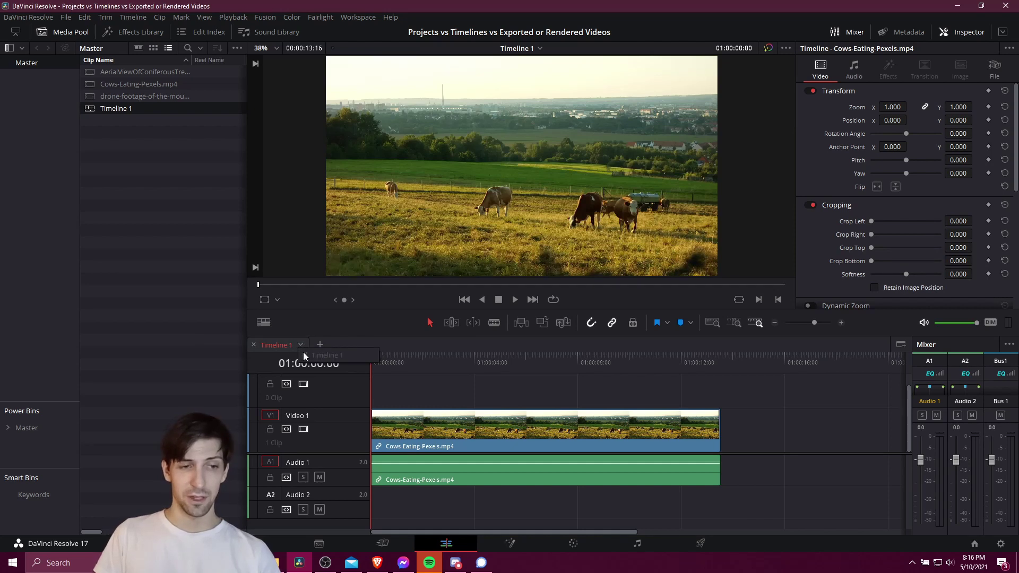
{"action": "left_click", "coordinate": [372, 347]}
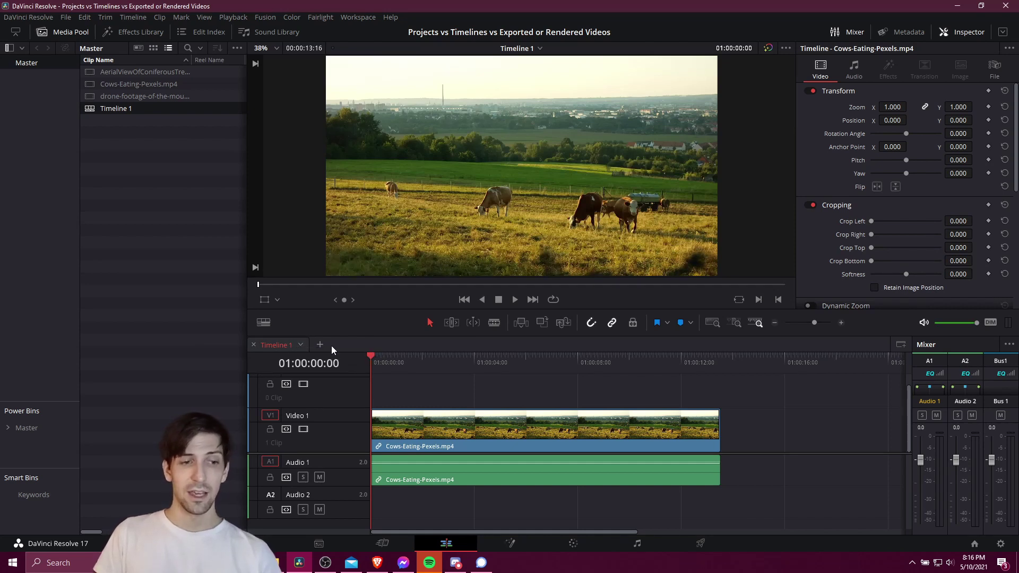
- Add a second timeline tab and create an empty timeline named Timeline 2 in it, using the project settings
{"action": "left_click", "coordinate": [321, 345]}
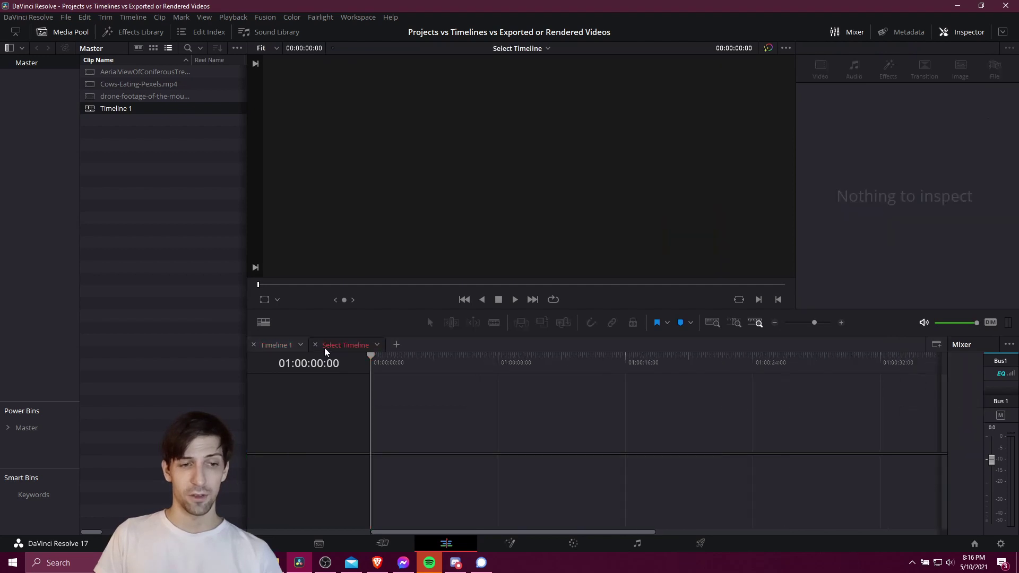
{"action": "left_click", "coordinate": [377, 345]}
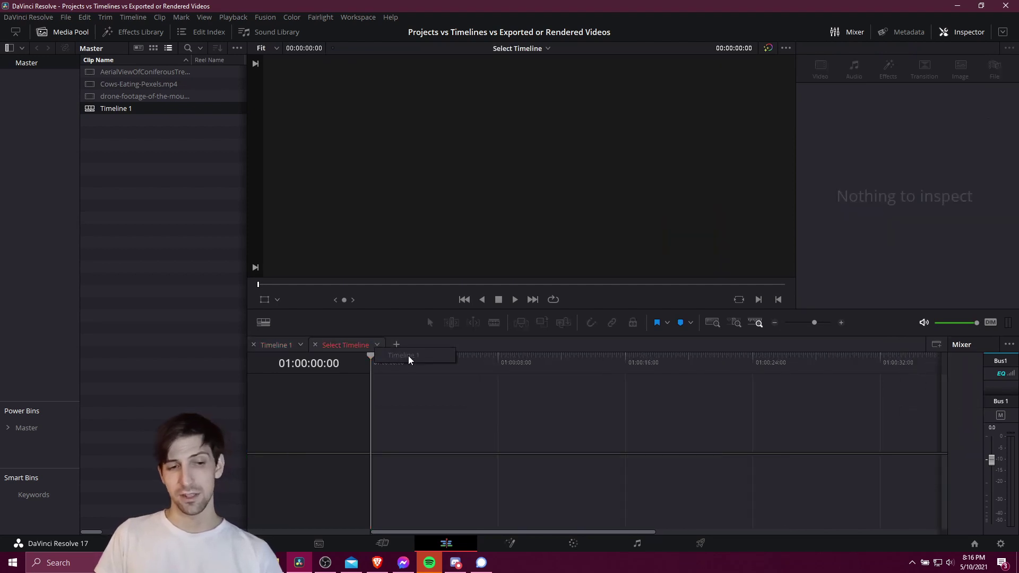
{"action": "left_click", "coordinate": [360, 340]}
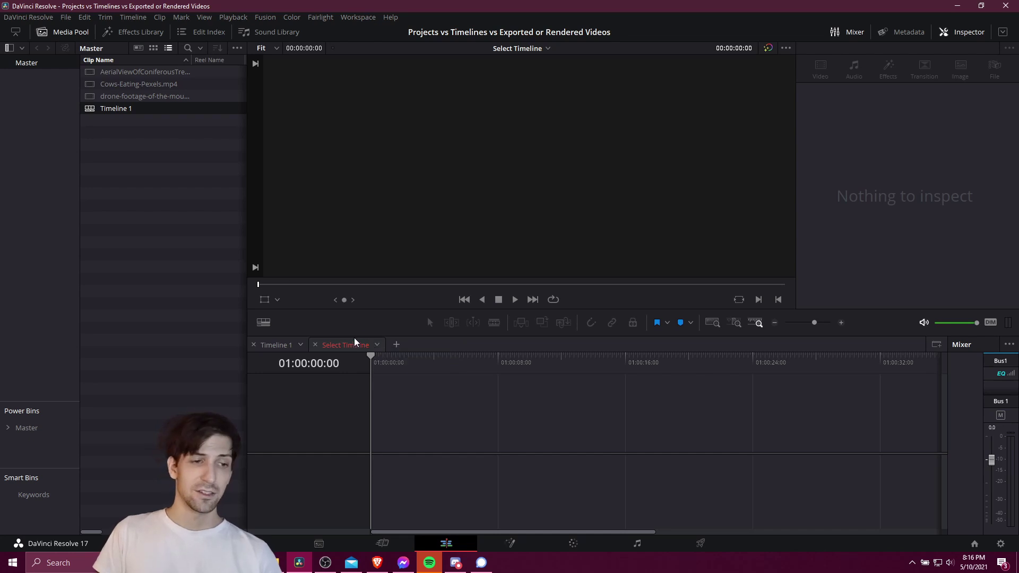
{"action": "left_click", "coordinate": [66, 17]}
{"action": "left_click", "coordinate": [90, 60]}
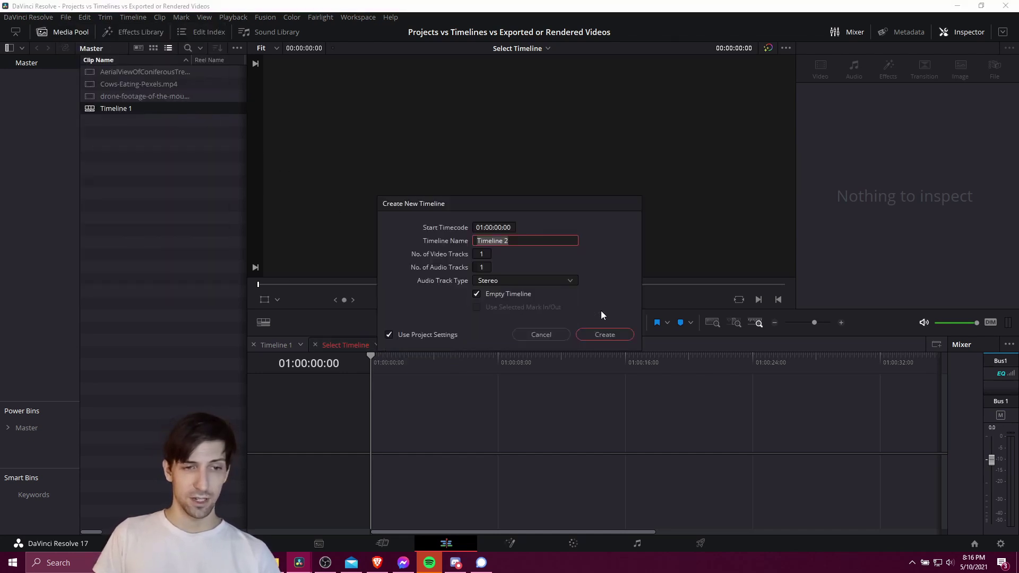
{"action": "left_click", "coordinate": [605, 335]}
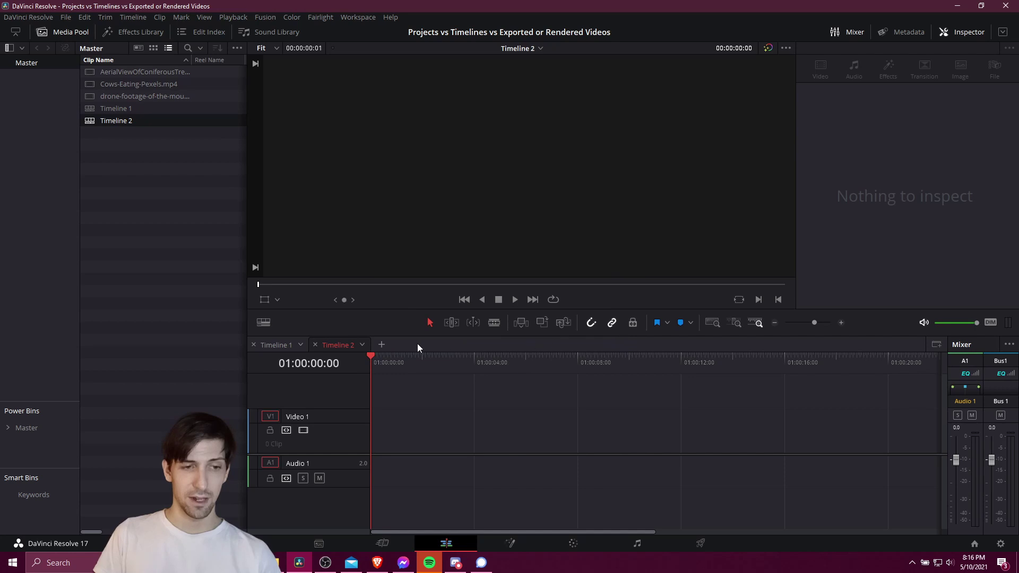
- Check which timelines the Timeline 2 tab offers and compare the contents of Timeline 1 and Timeline 2
{"action": "left_click", "coordinate": [362, 344]}
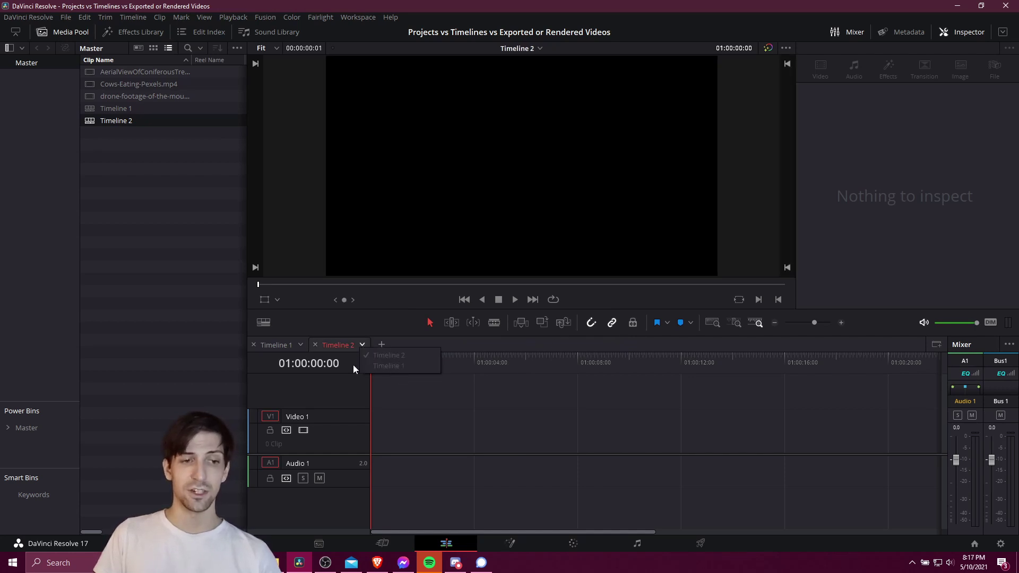
{"action": "left_click", "coordinate": [434, 346]}
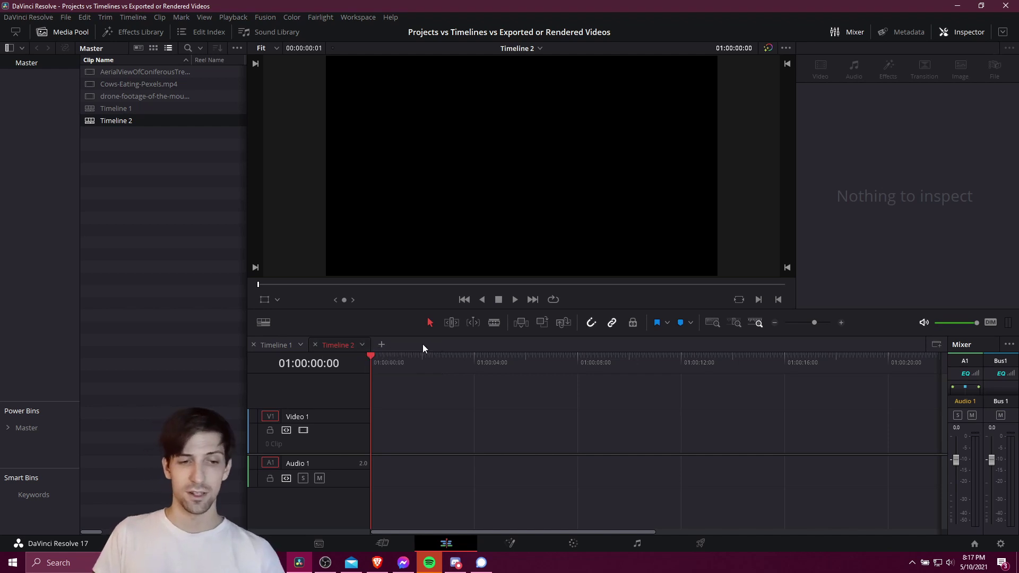
{"action": "left_click", "coordinate": [273, 343]}
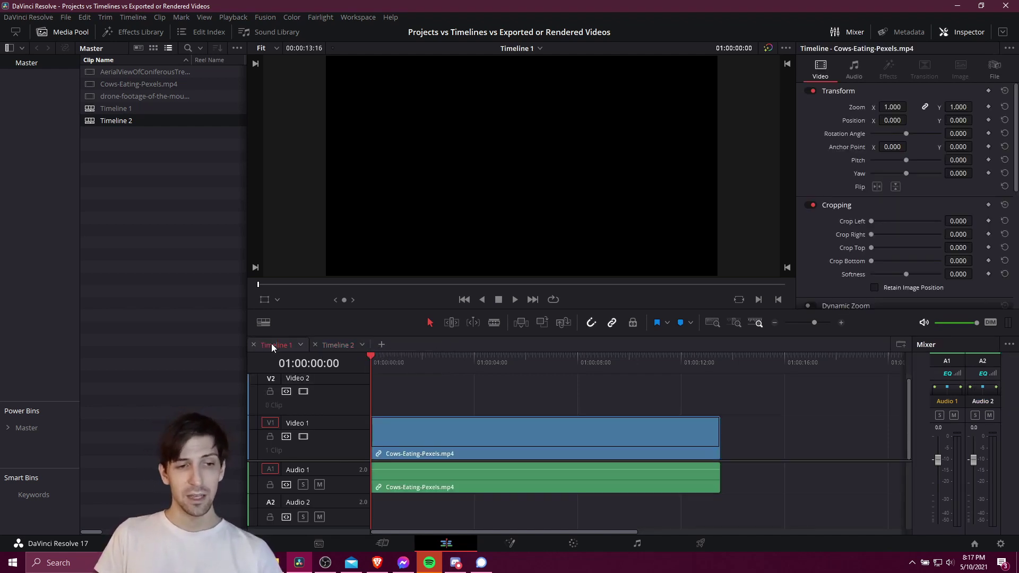
{"action": "left_click", "coordinate": [333, 344]}
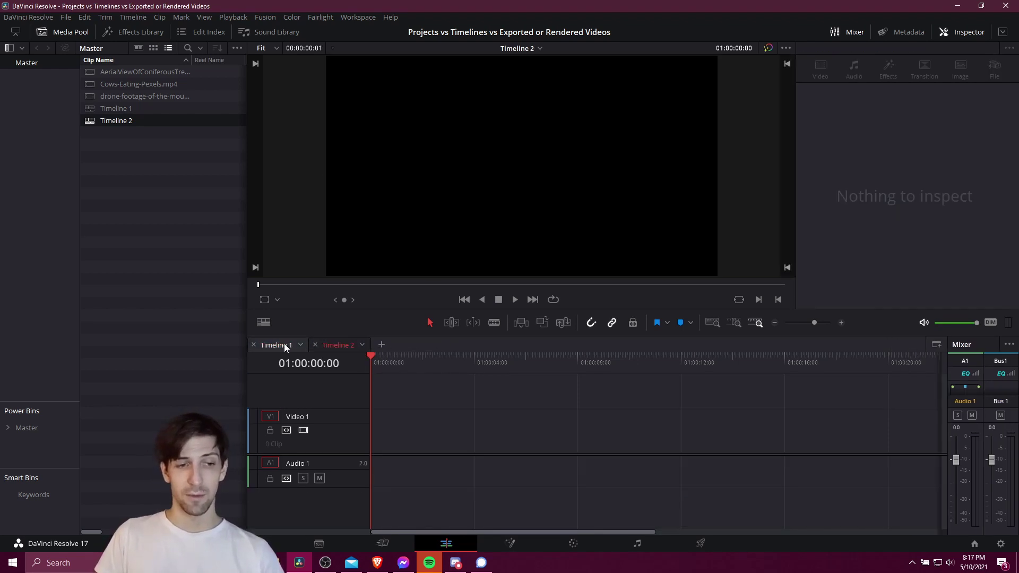
{"action": "left_click", "coordinate": [284, 344]}
{"action": "left_click", "coordinate": [330, 345]}
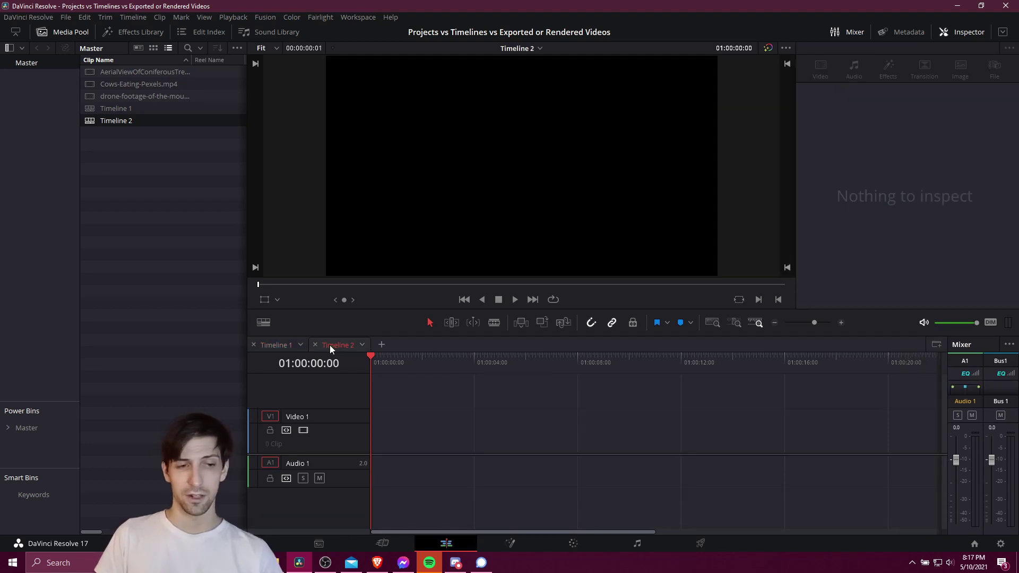
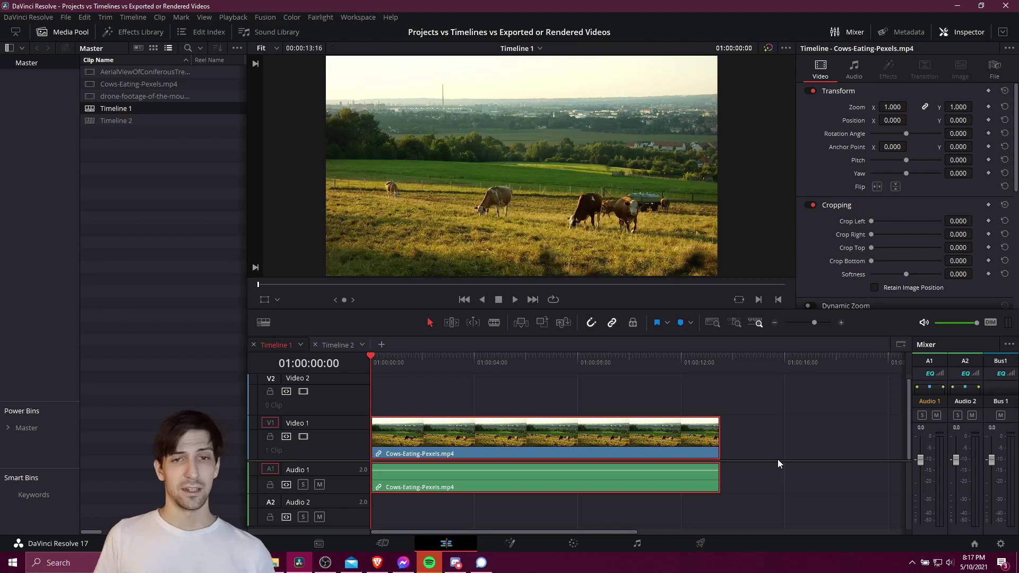
{"action": "left_click", "coordinate": [778, 459]}
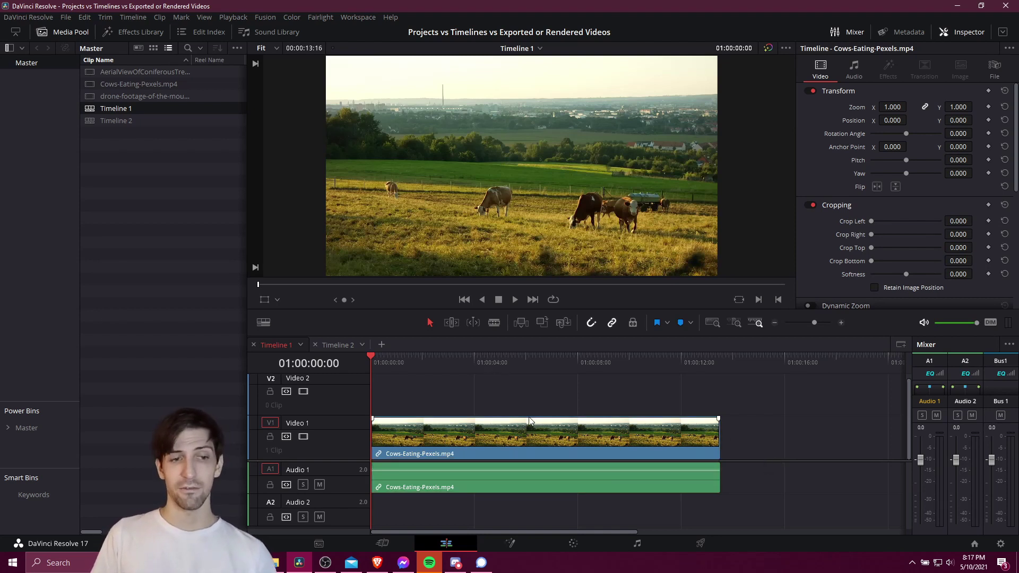
{"action": "left_click_drag", "start_coordinate": [535, 403], "coordinate": [577, 498]}
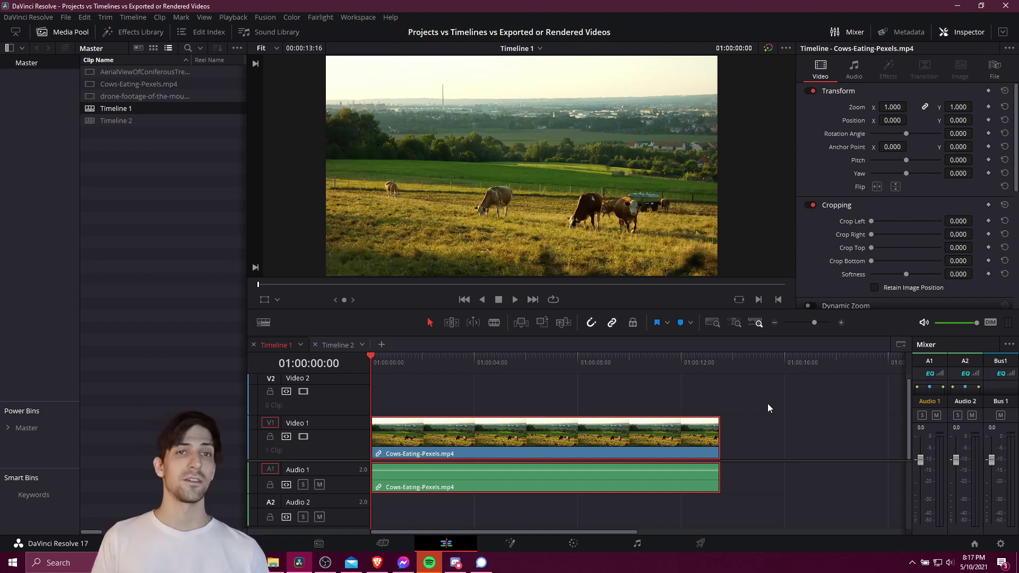
{"action": "left_click_drag", "start_coordinate": [768, 403], "coordinate": [638, 466]}
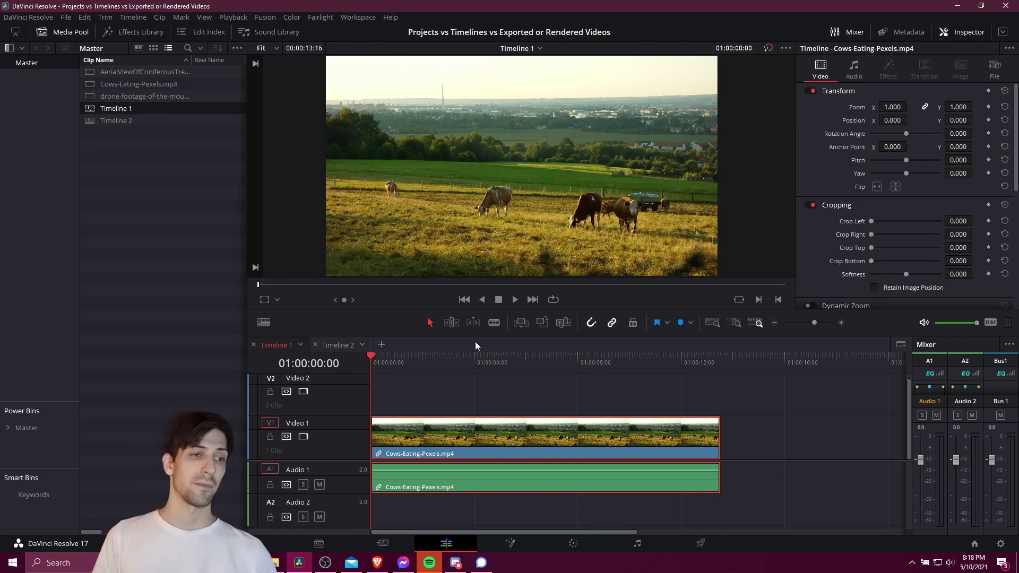
{"action": "left_click", "coordinate": [378, 403]}
{"action": "left_click", "coordinate": [438, 435]}
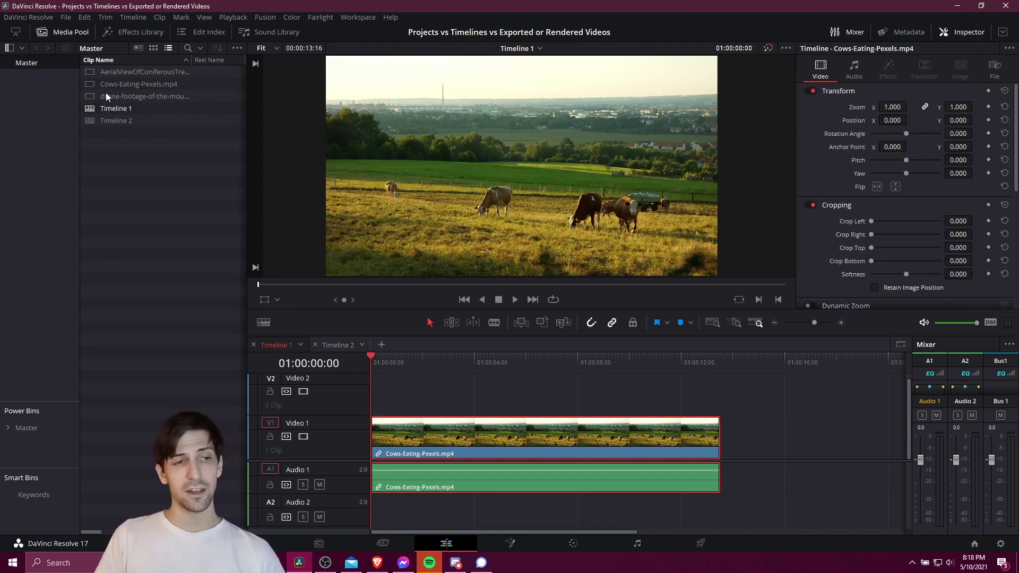
{"action": "right_click", "coordinate": [132, 81]}
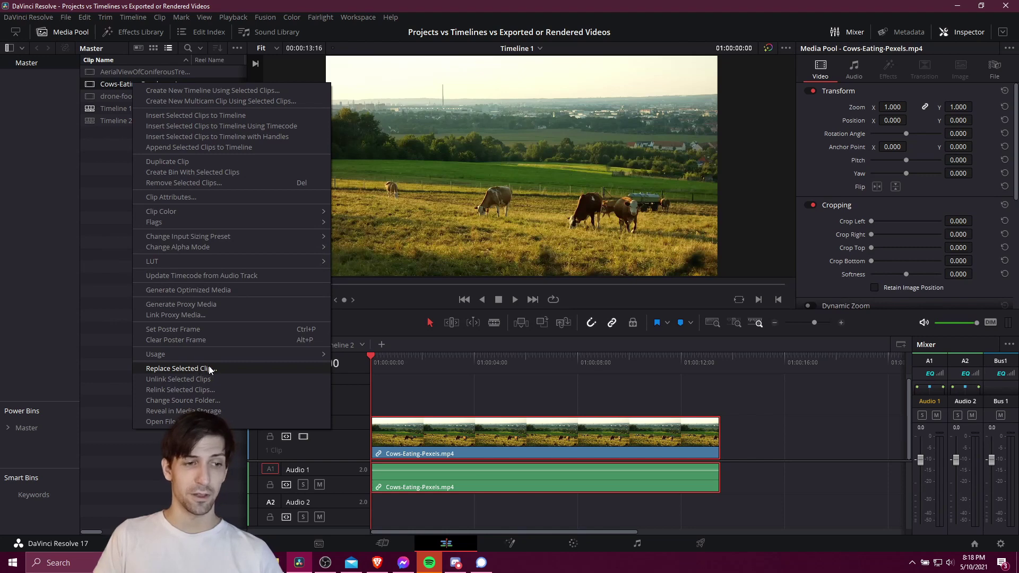
{"action": "left_click", "coordinate": [115, 397]}
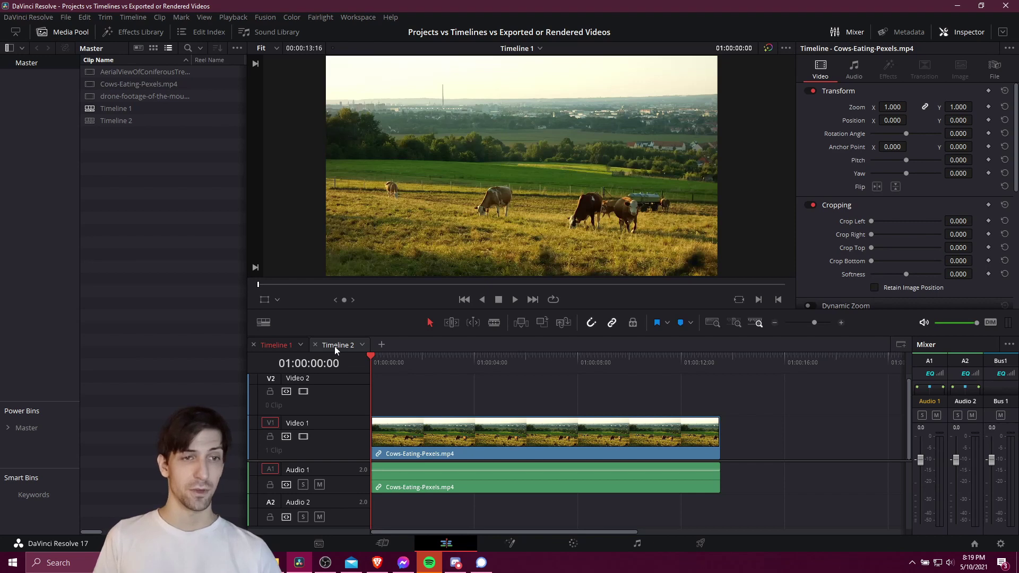
- Place drone-footage-of-the-mountain-top.mp4 at the start of Timeline 2's Video 1 track, followed directly by AerialViewOfConiferousTrees-Pexels.mp4
{"action": "left_click", "coordinate": [334, 346]}
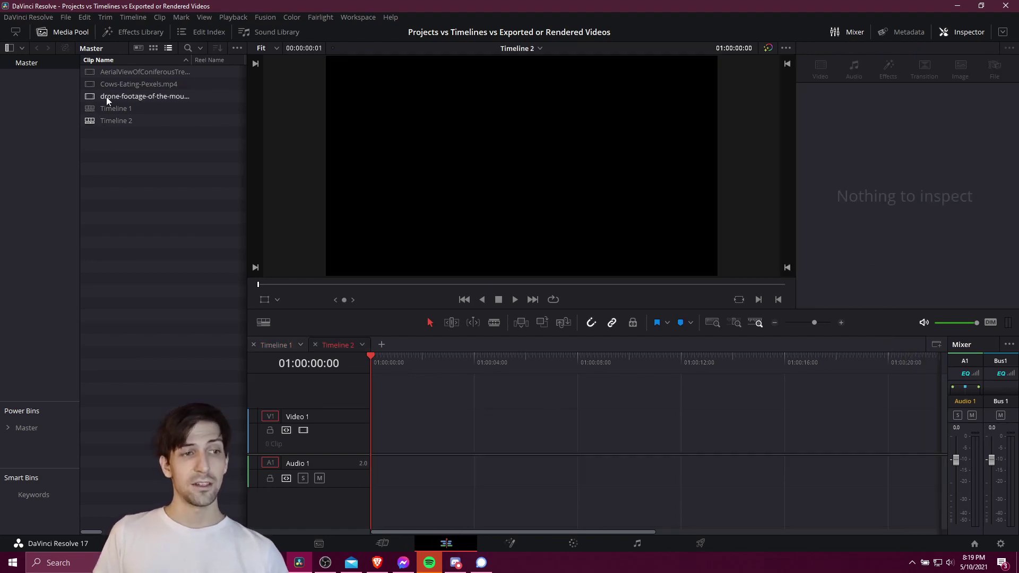
{"action": "left_click_drag", "start_coordinate": [106, 97], "coordinate": [378, 431]}
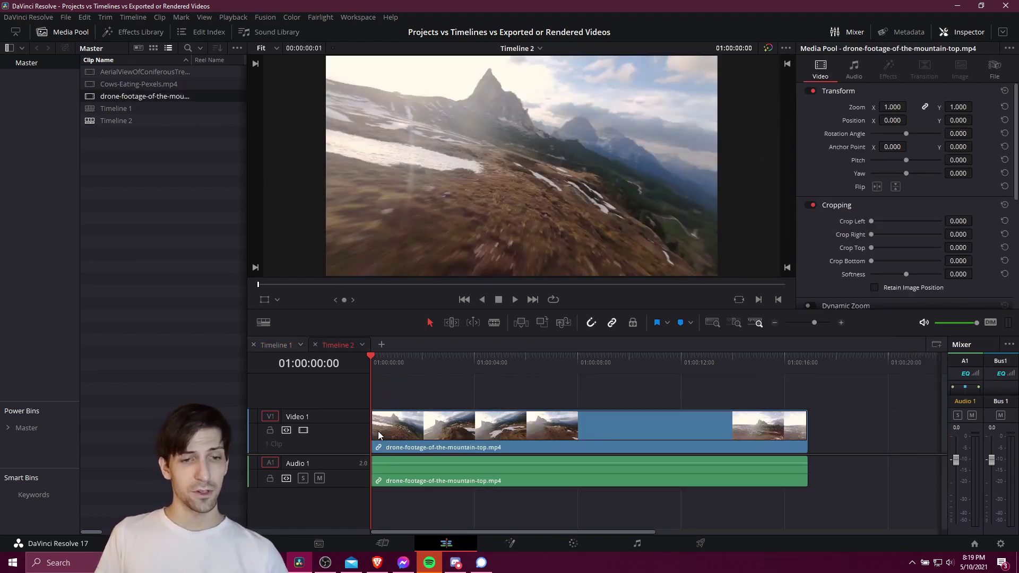
{"action": "left_click_drag", "start_coordinate": [139, 71], "coordinate": [811, 396]}
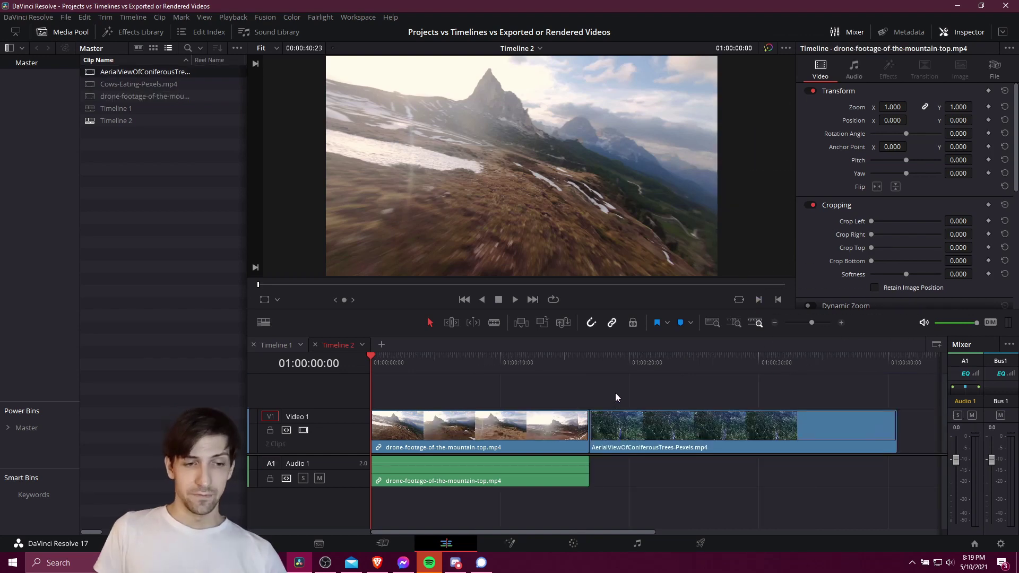
- Bring Timeline 1 to the Deliver page and choose the YouTube 1080p render preset
{"action": "left_click", "coordinate": [287, 344]}
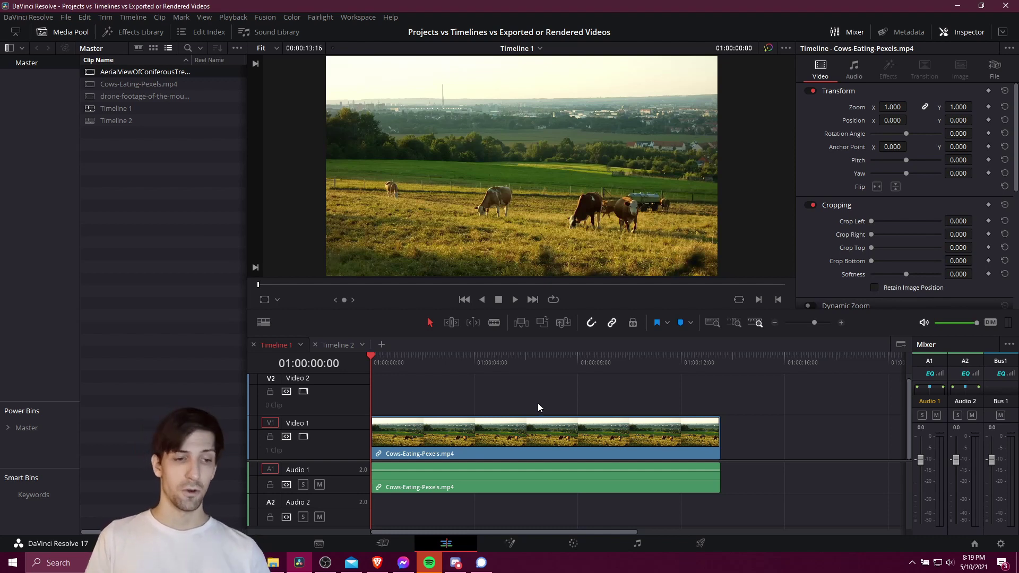
{"action": "left_click", "coordinate": [709, 542]}
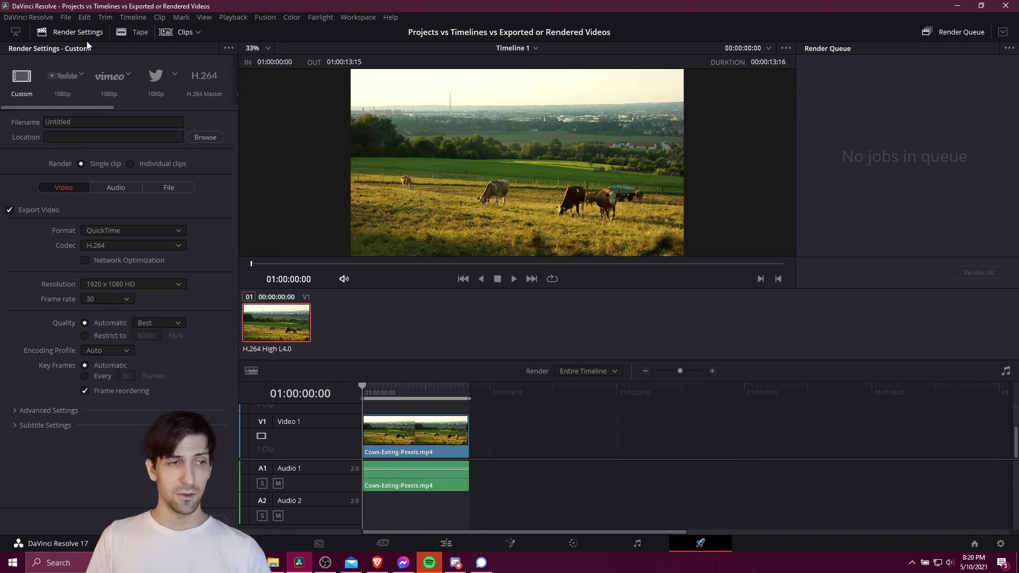
{"action": "left_click", "coordinate": [62, 75]}
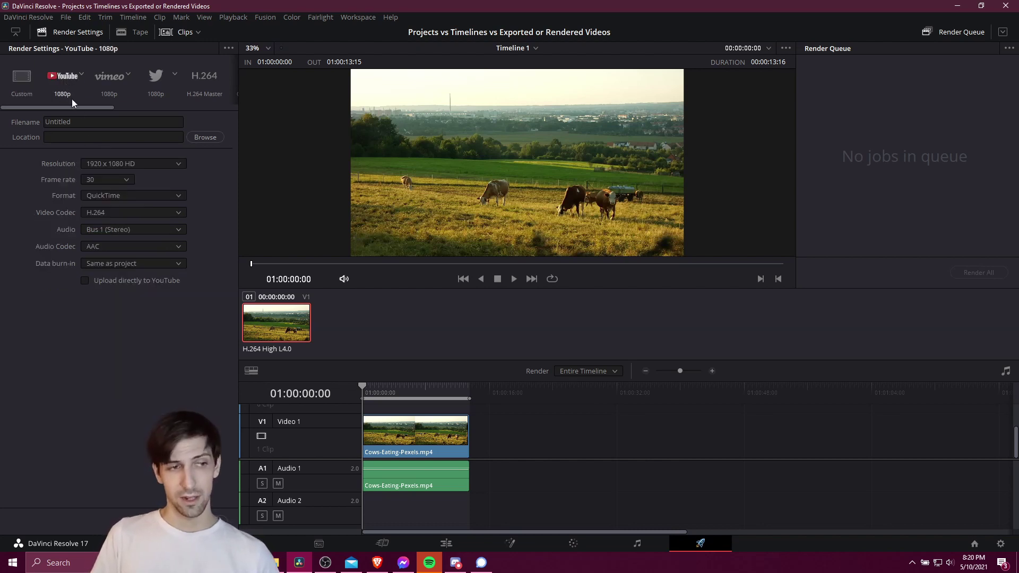
- Set the filename of Timeline 1's render to Export1-EntireTimeline
{"action": "left_click_drag", "start_coordinate": [88, 126], "coordinate": [9, 122]}
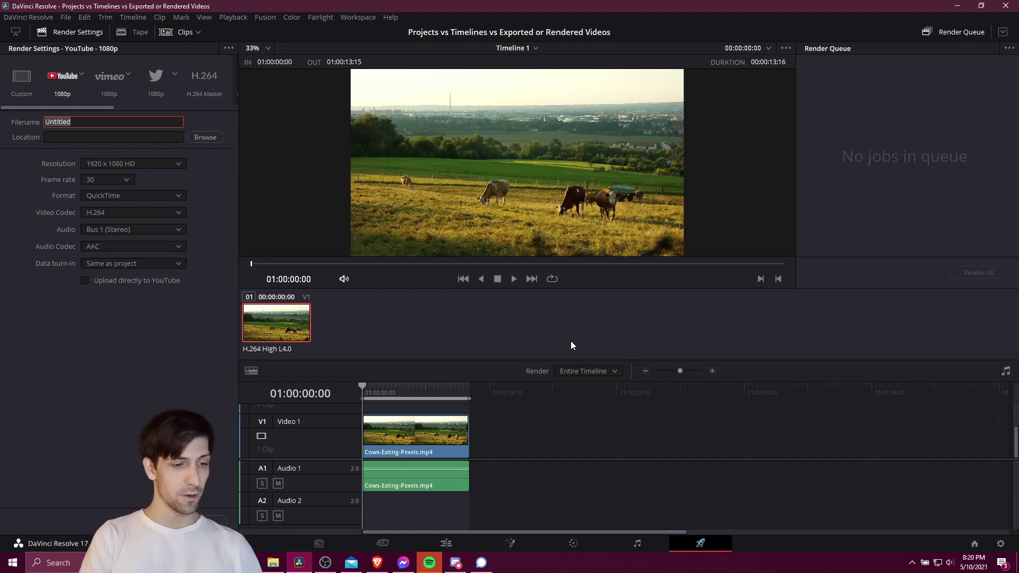
{"action": "type", "text": "Export"}
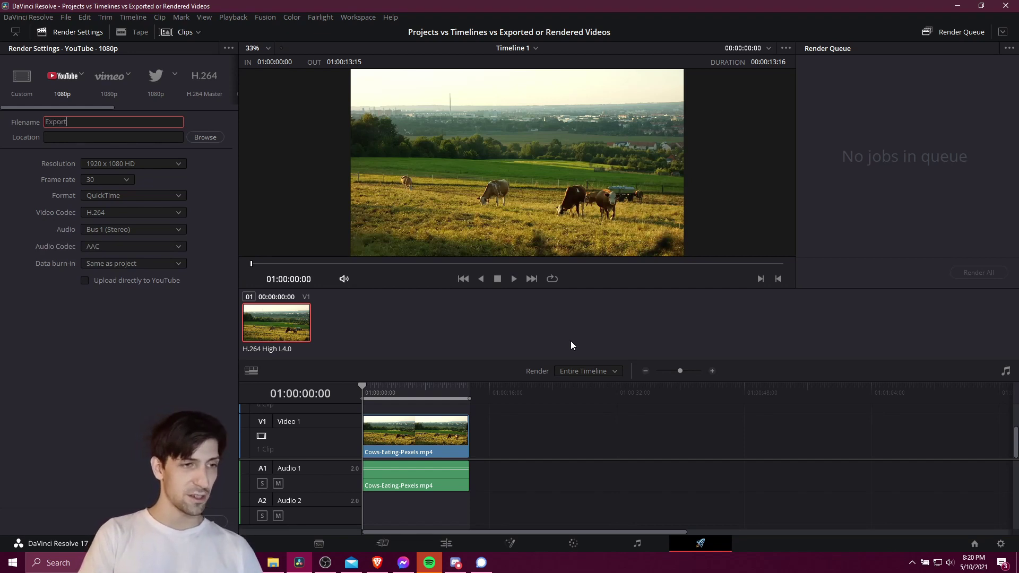
{"action": "type", "text": "1-Enti"}
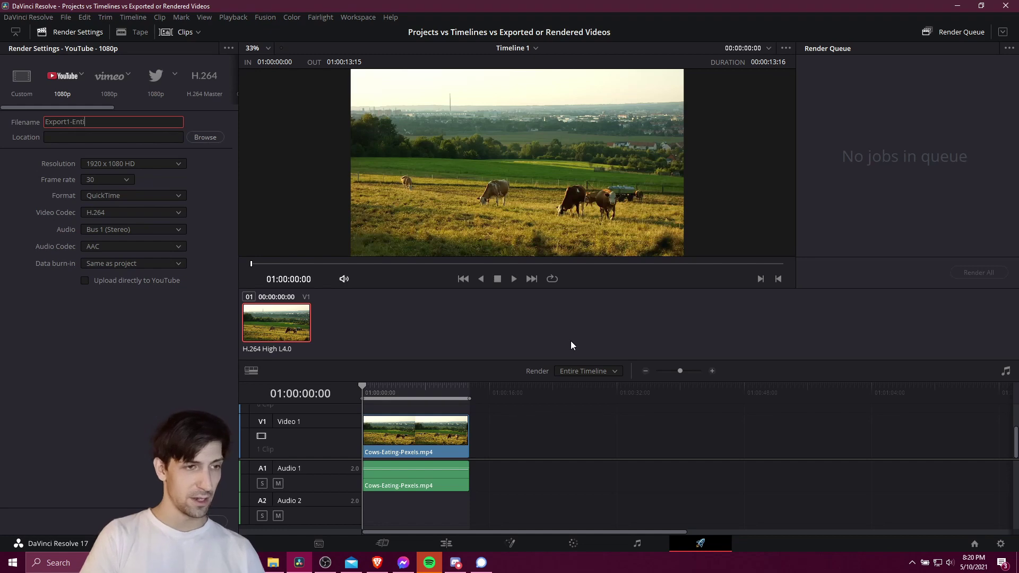
{"action": "type", "text": "reTimeline"}
{"action": "key", "text": "Return"}
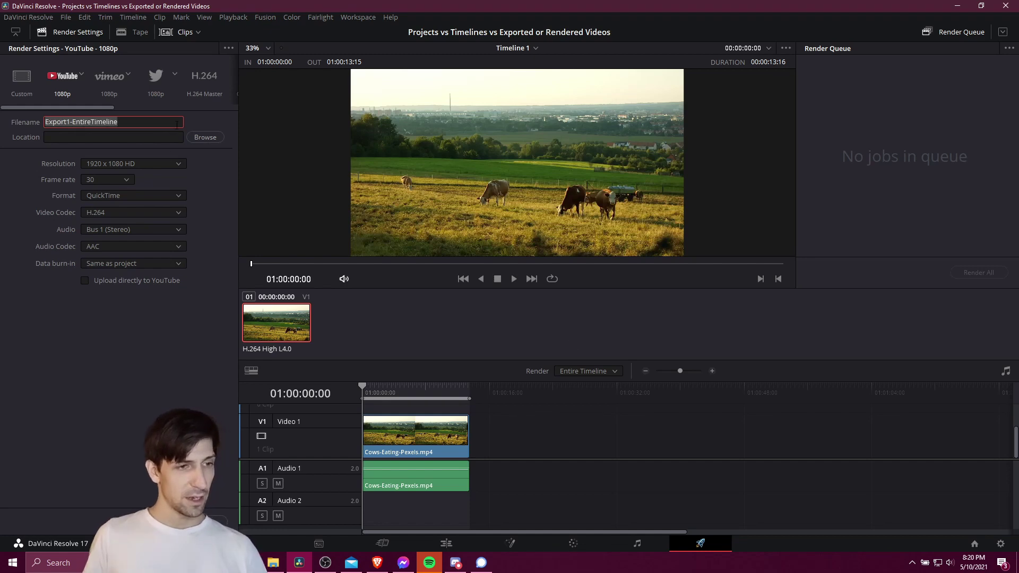
- Set the render location to the Desktop folder, add the Timeline 1 render to the queue and select that job
{"action": "left_click", "coordinate": [206, 137]}
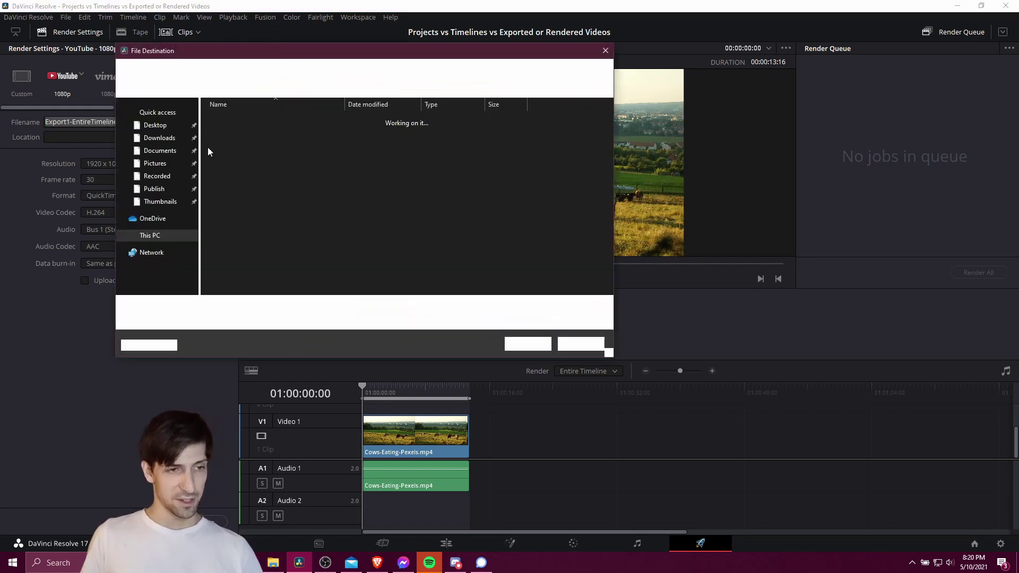
{"action": "left_click", "coordinate": [531, 342]}
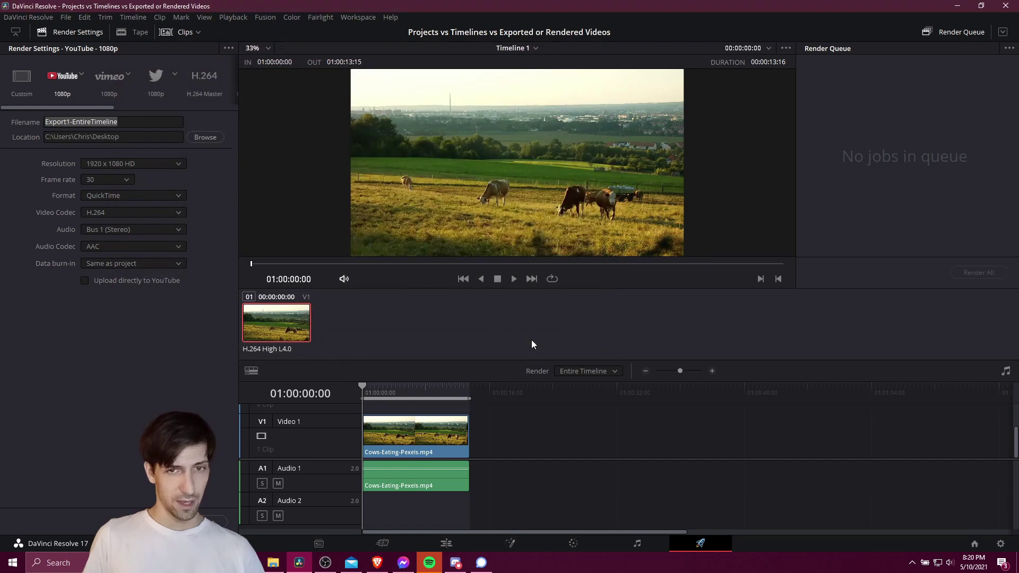
{"action": "left_click", "coordinate": [196, 521]}
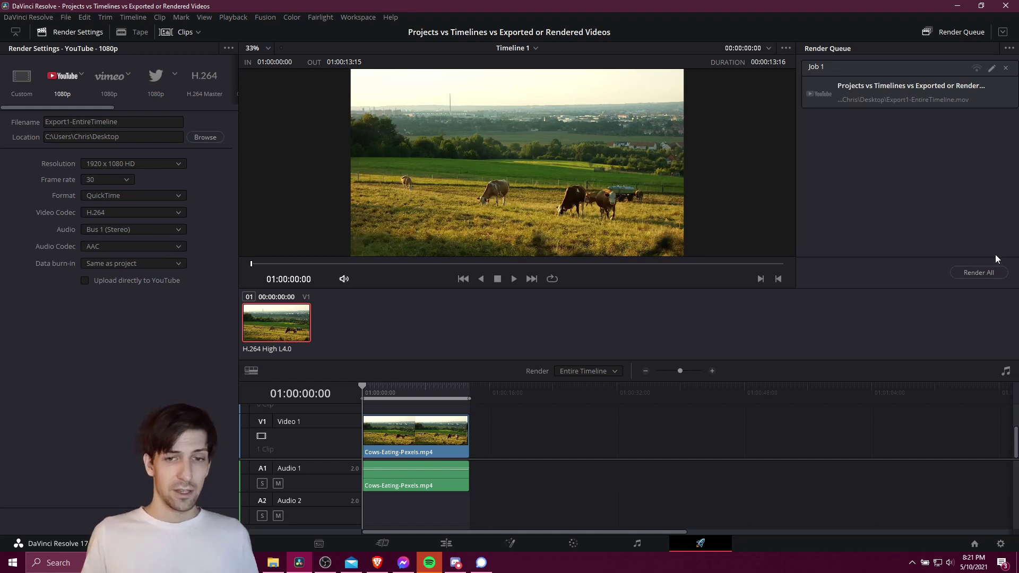
{"action": "left_click", "coordinate": [876, 87]}
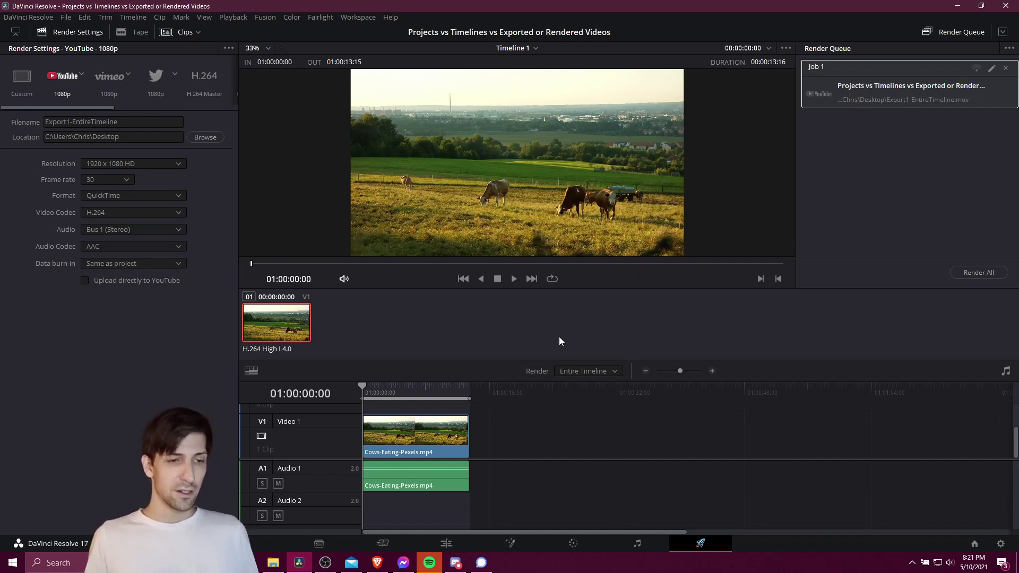
- Open Timeline 2 on the Edit page and bring it to the Deliver page for rendering
{"action": "left_click", "coordinate": [446, 543]}
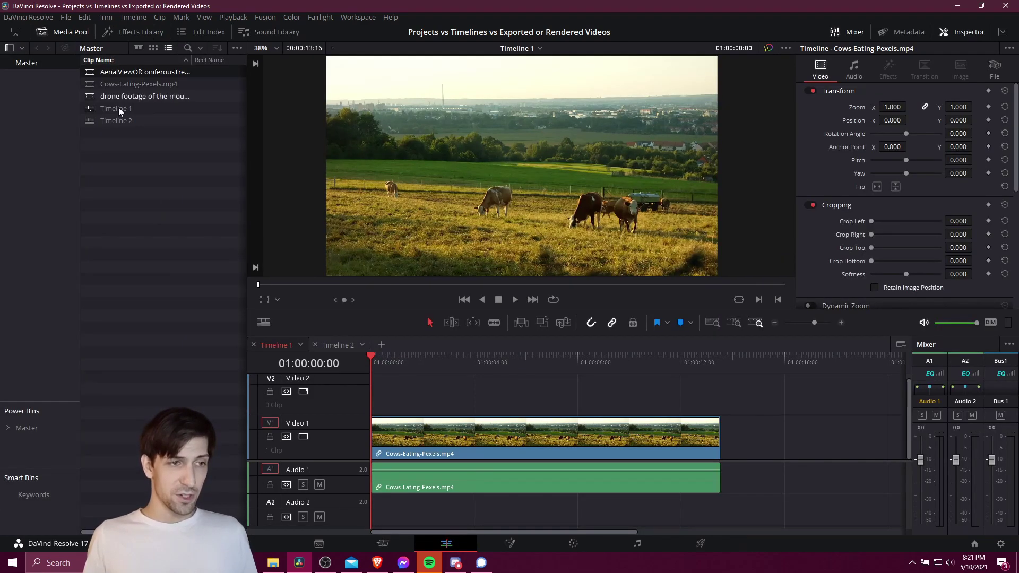
{"action": "double_click", "coordinate": [122, 122]}
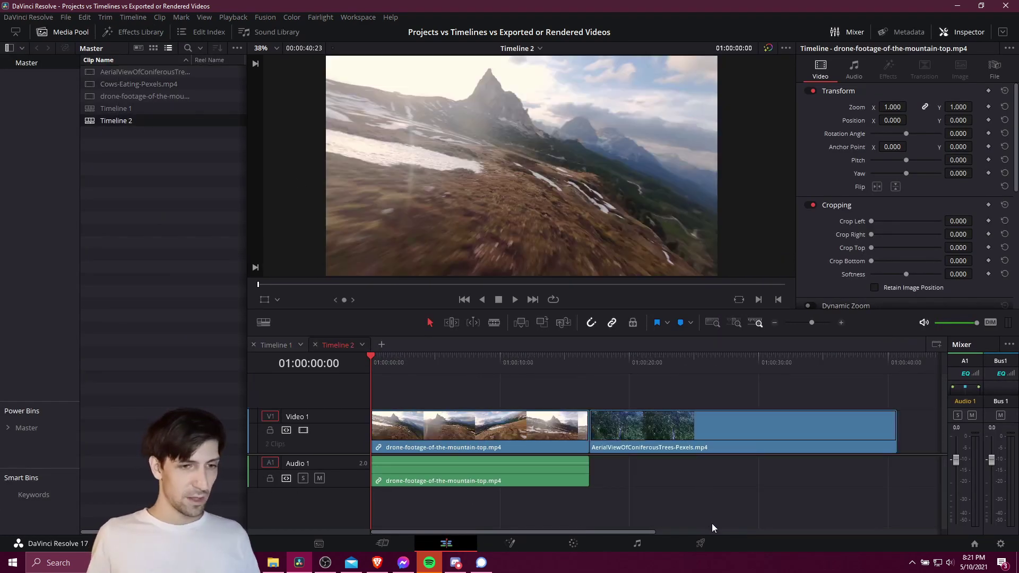
{"action": "left_click", "coordinate": [705, 540]}
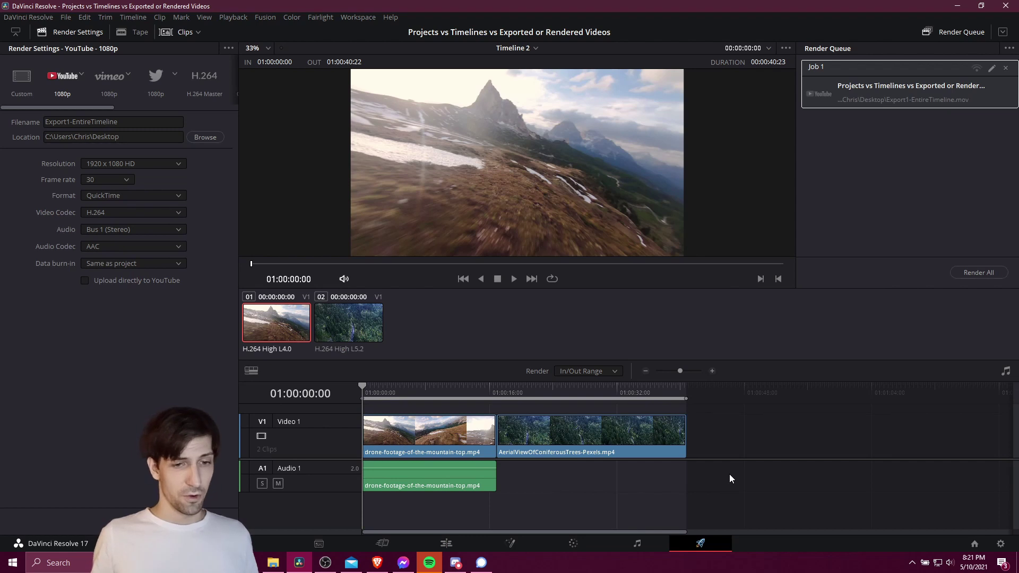
- Set Timeline 2's render range to Entire Timeline and review the available range options
{"action": "left_click", "coordinate": [568, 371]}
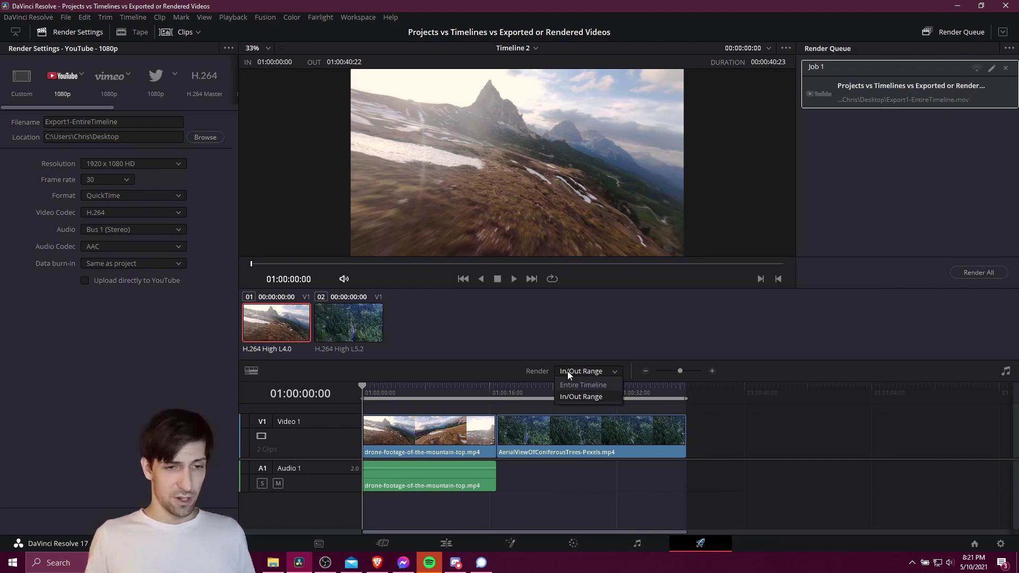
{"action": "left_click", "coordinate": [594, 384]}
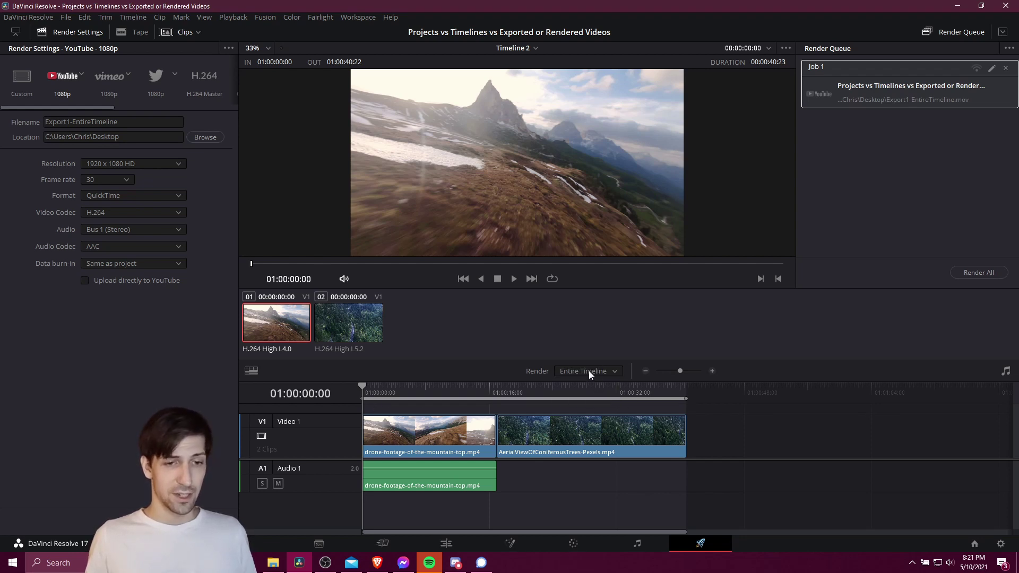
{"action": "left_click", "coordinate": [589, 372]}
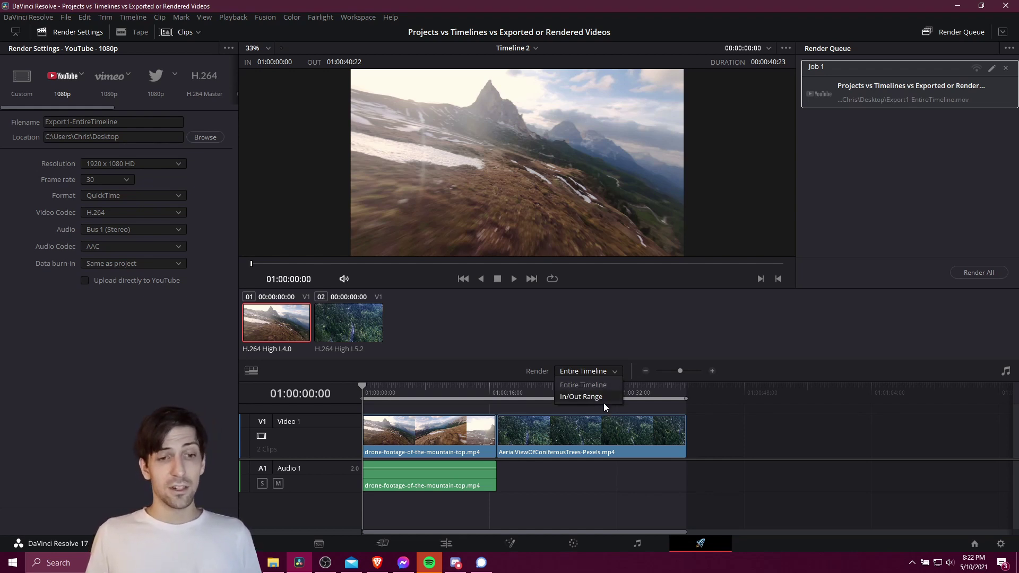
{"action": "left_click", "coordinate": [596, 371]}
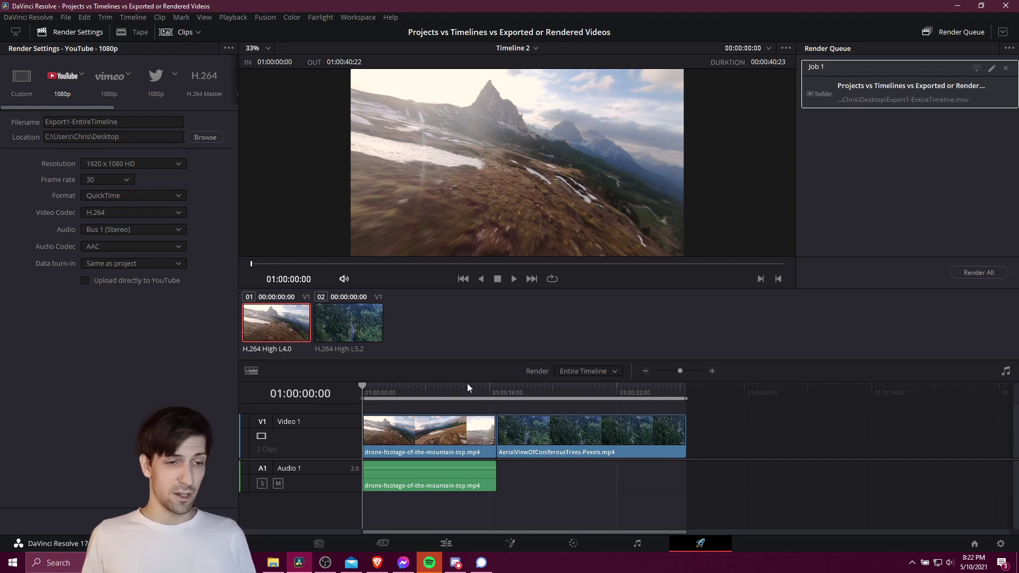
- Limit Timeline 2's render range to the drone-footage-of-the-mountain-top.mp4 clip, with in point 01:00:00:00 and out point 01:00:16:28, and scrub through it
{"action": "key", "text": "i"}
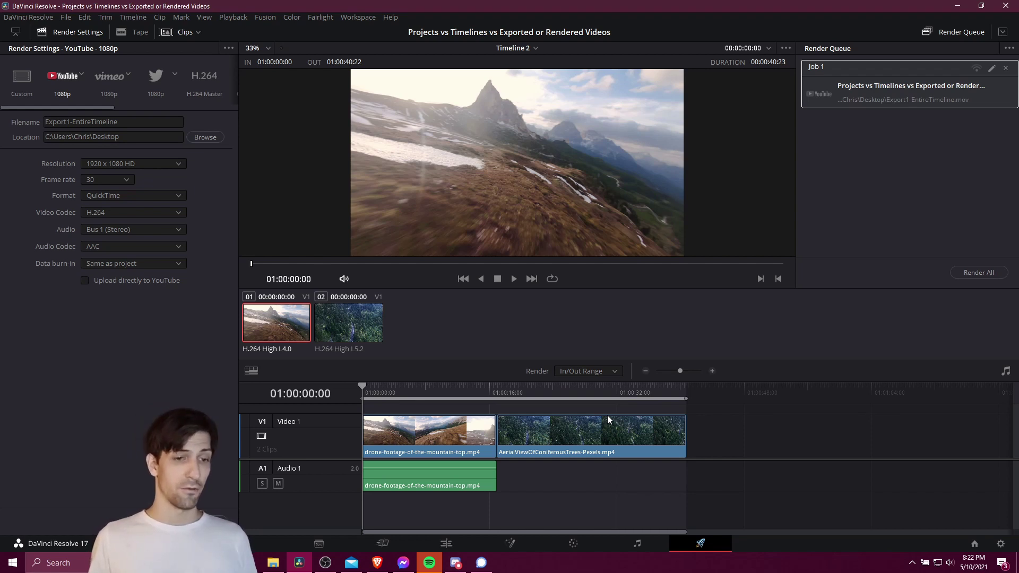
{"action": "left_click_drag", "start_coordinate": [511, 389], "coordinate": [500, 391]}
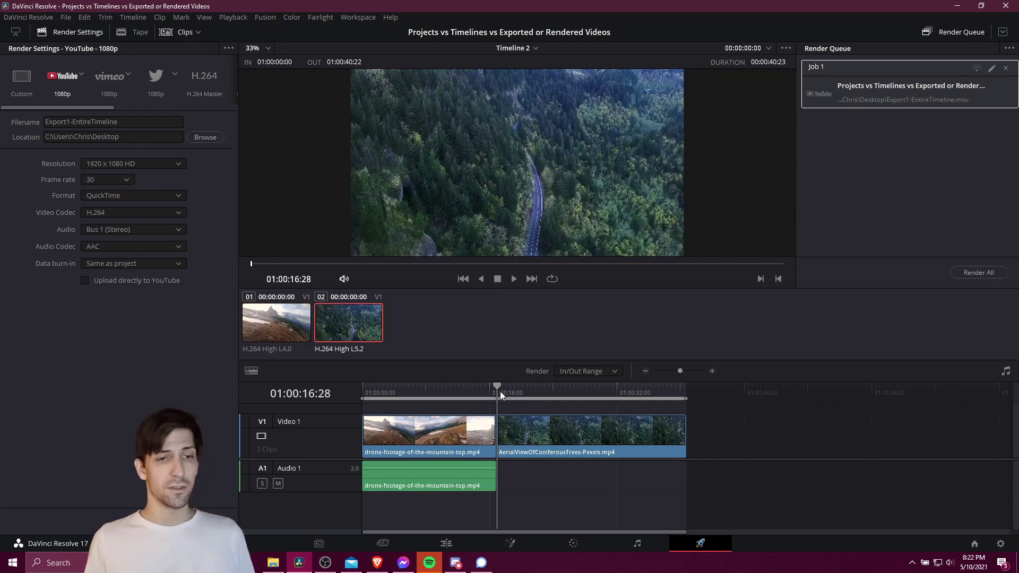
{"action": "key", "text": "o"}
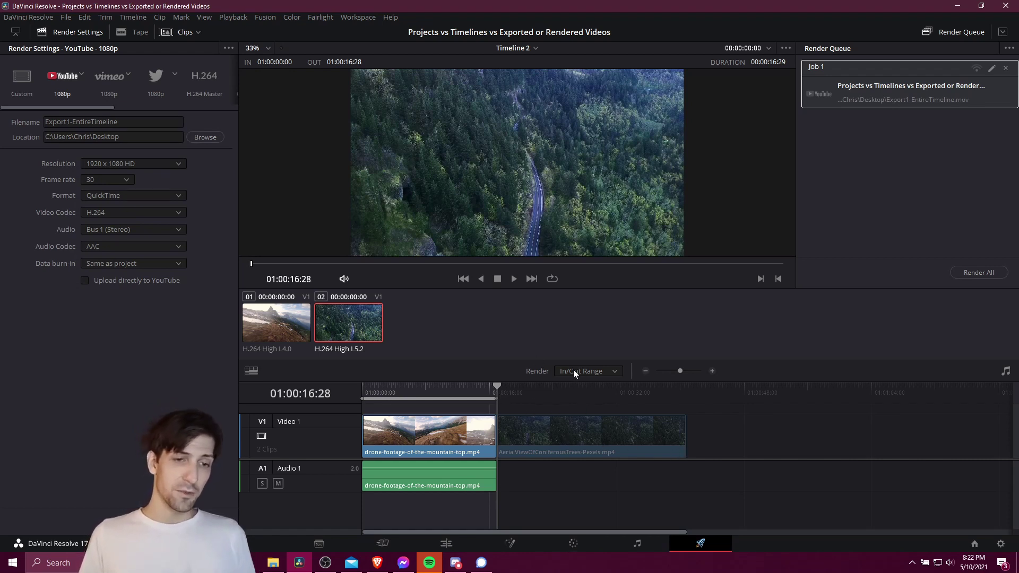
{"action": "left_click_drag", "start_coordinate": [399, 394], "coordinate": [468, 390]}
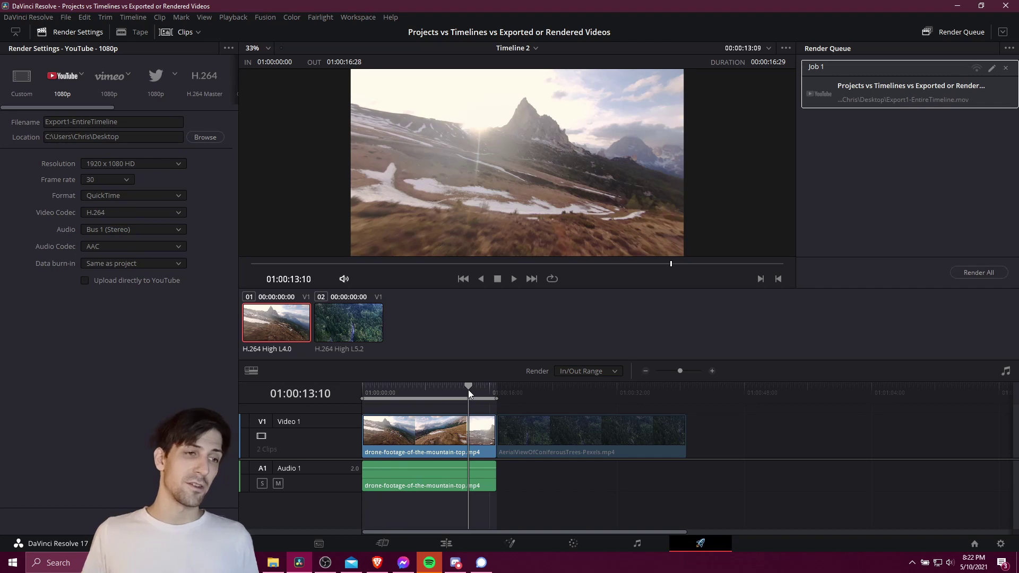
- Set the render filename to Export2-HalfTimeline and add the job to the render queue
{"action": "left_click", "coordinate": [45, 122]}
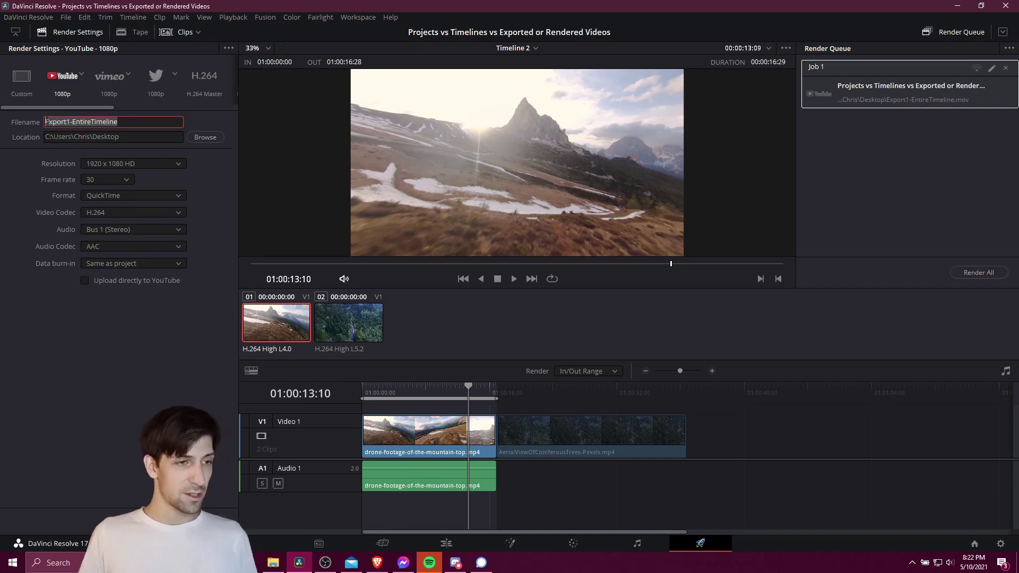
{"action": "type", "text": "Export2-"}
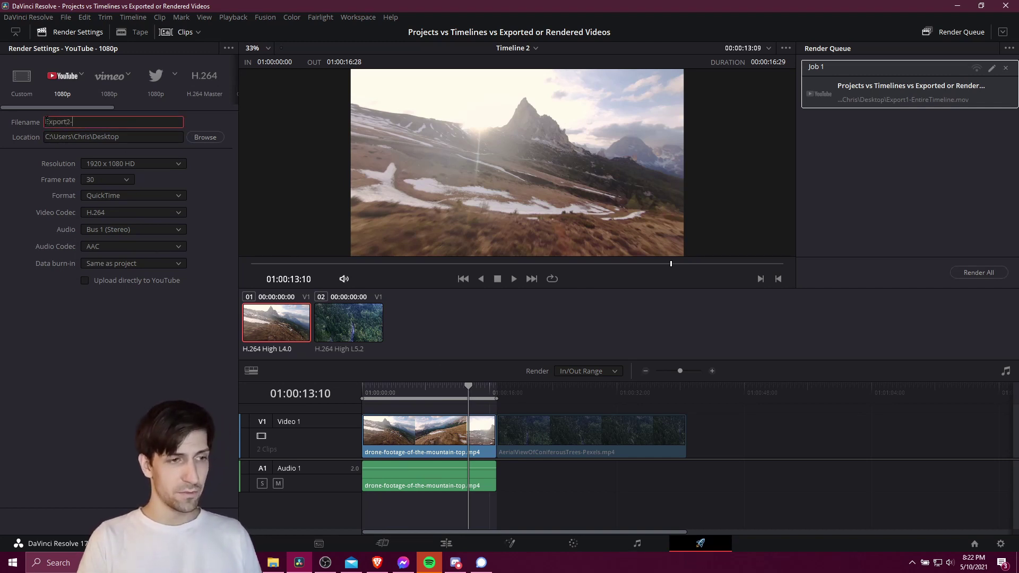
{"action": "type", "text": "HalfTimeline"}
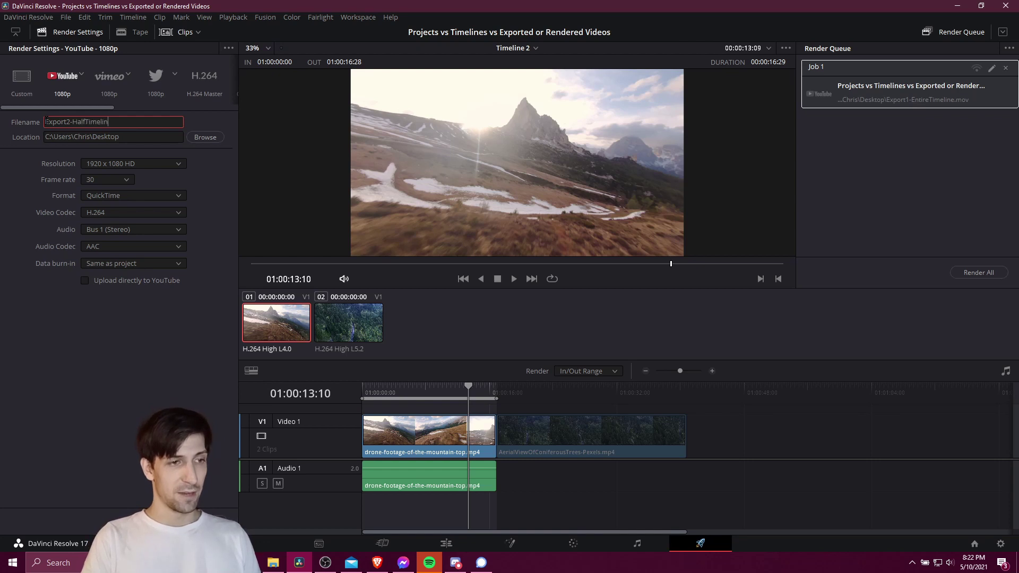
{"action": "left_click", "coordinate": [196, 517]}
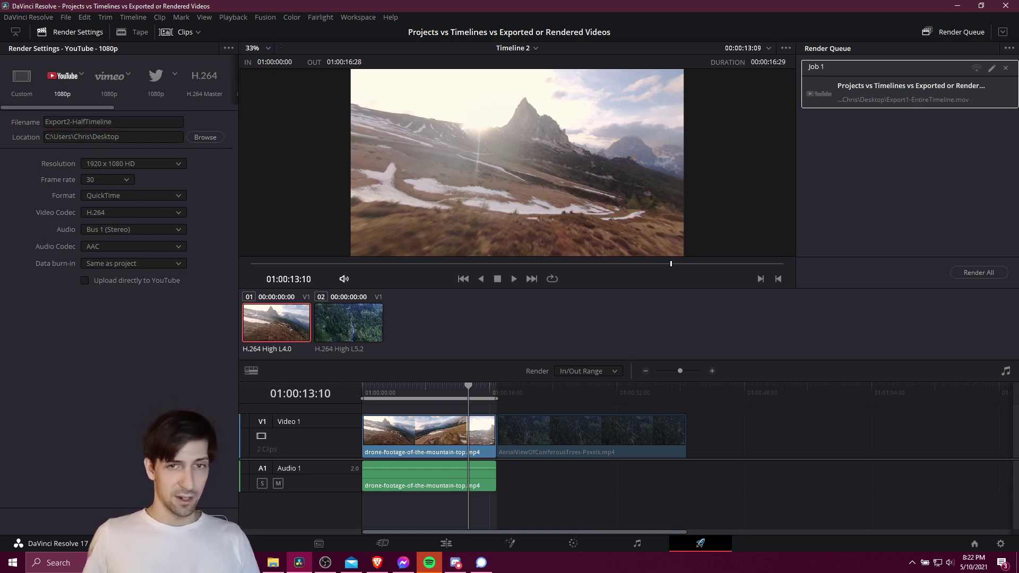
- Set Timeline 2's render range to the AerialViewOfConiferousTrees-Pexels.mp4 clip, from 01:00:16:28 to 01:00:40:22
{"action": "left_click", "coordinate": [498, 391]}
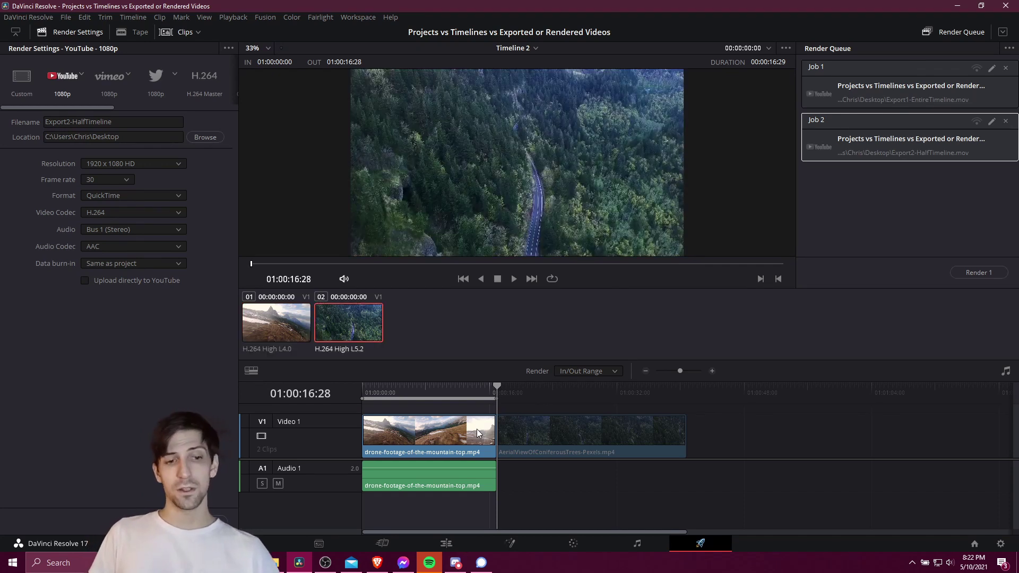
{"action": "key", "text": "i"}
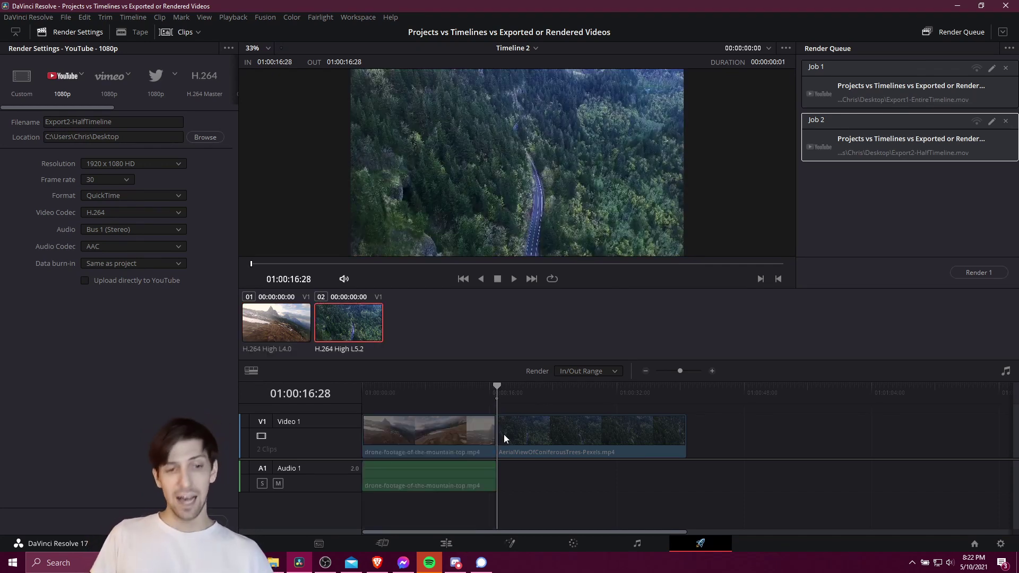
{"action": "left_click_drag", "start_coordinate": [552, 403], "coordinate": [683, 393]}
{"action": "key", "text": "o"}
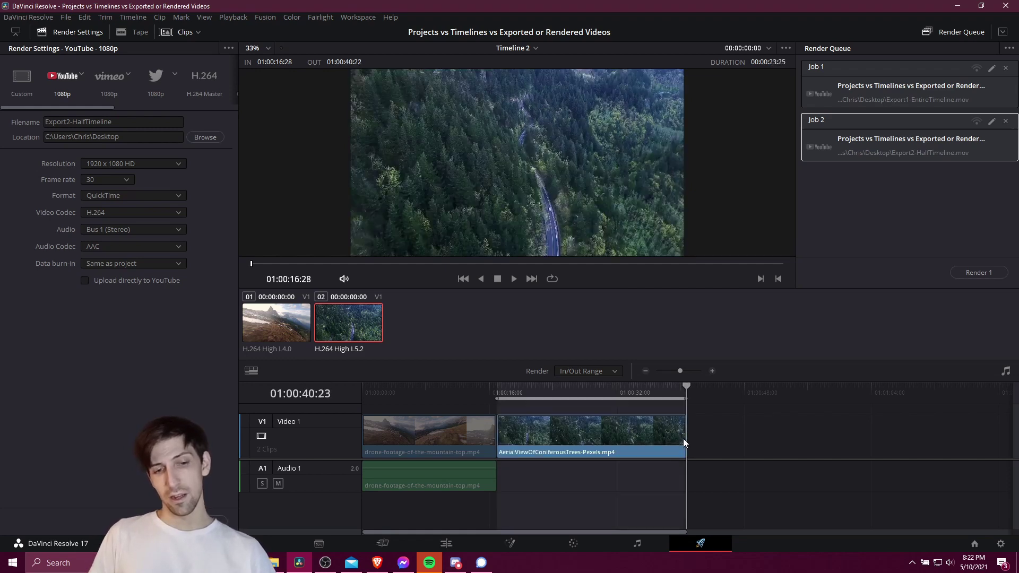
- Set the filename for Timeline 2's second-half render to Export3-HalfTimelinePart2
{"action": "left_click", "coordinate": [57, 122]}
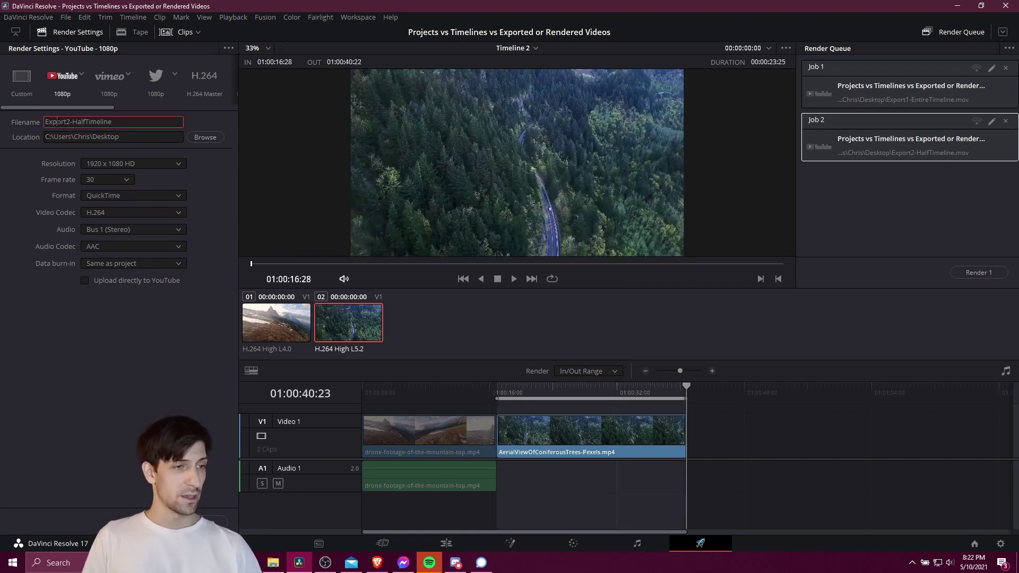
{"action": "type", "text": "Export3"}
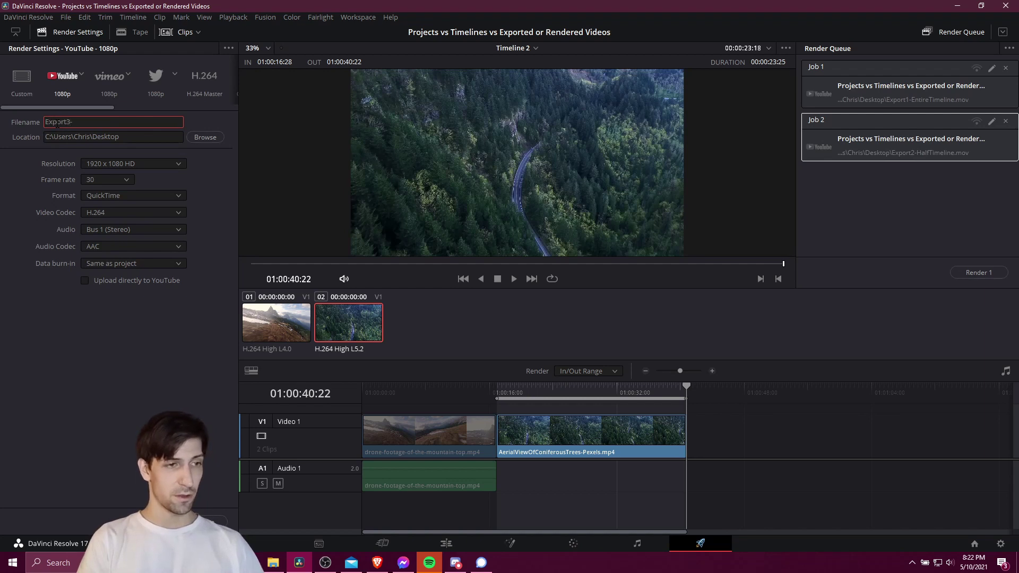
{"action": "type", "text": "-HalfTimelinePart2"}
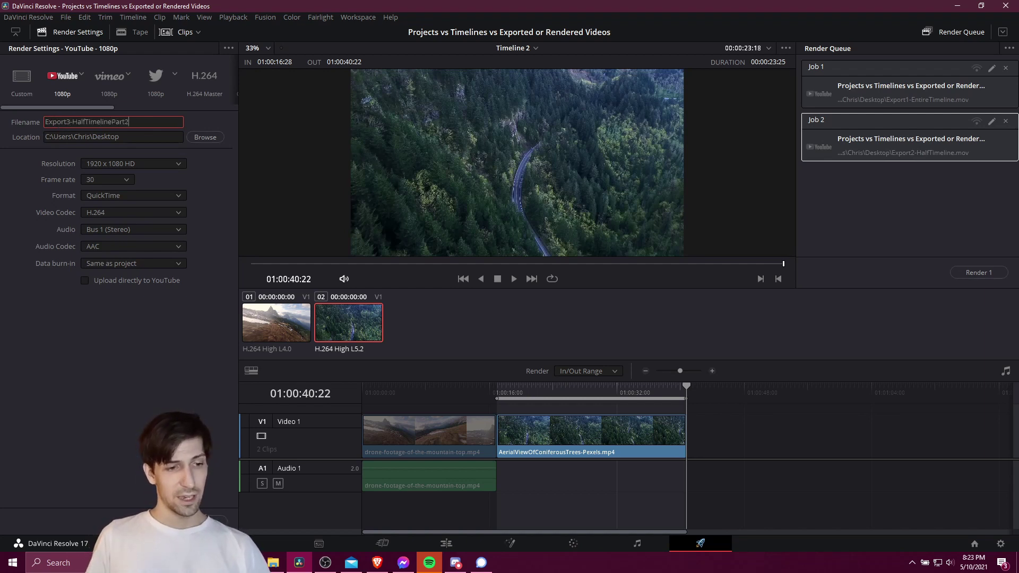
- Add the second-half render of Timeline 2 to the queue and render all queued jobs
{"action": "left_click", "coordinate": [197, 521]}
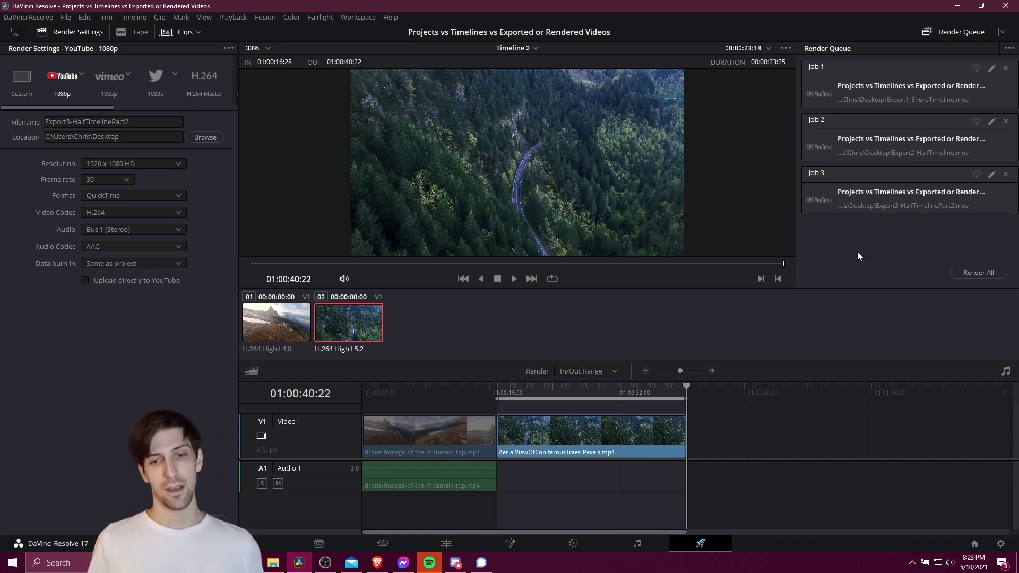
{"action": "left_click", "coordinate": [969, 275]}
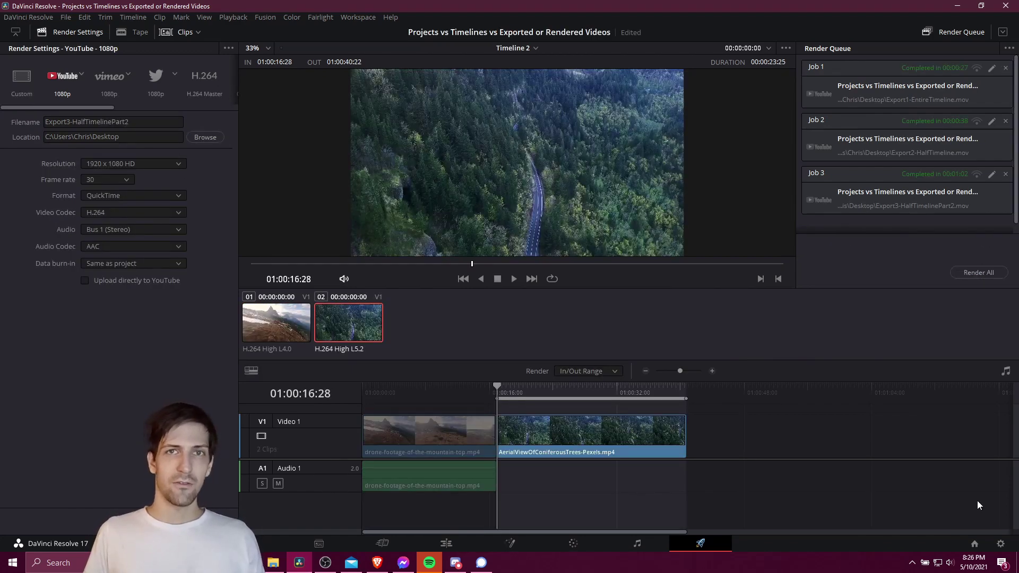
- Switch to the Windows desktop and play the rendered Export1-EntireTimeline video, skipping ahead toward its end
{"action": "left_click", "coordinate": [1016, 562]}
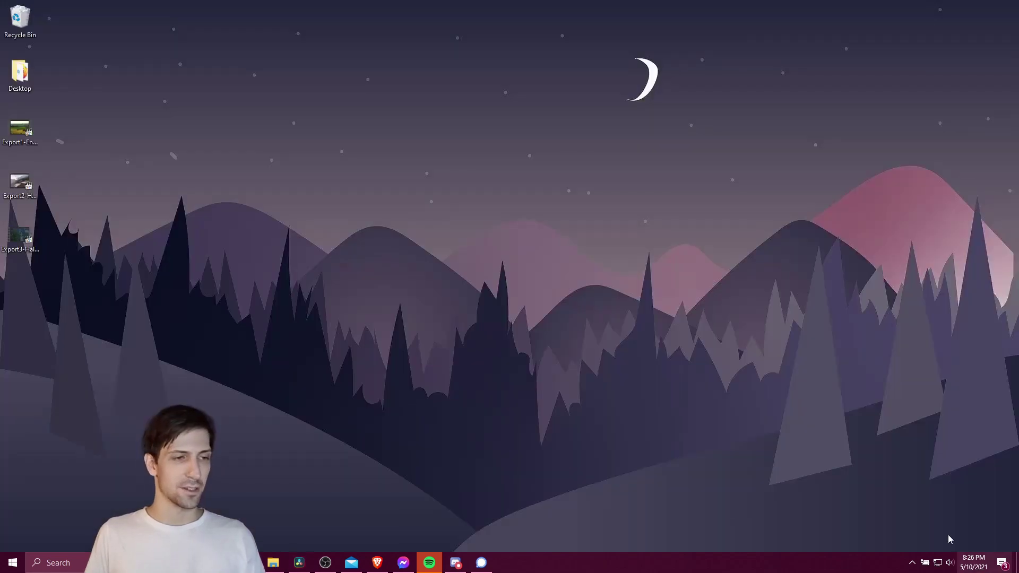
{"action": "left_click", "coordinate": [11, 138]}
{"action": "mouse_move", "coordinate": [11, 136]}
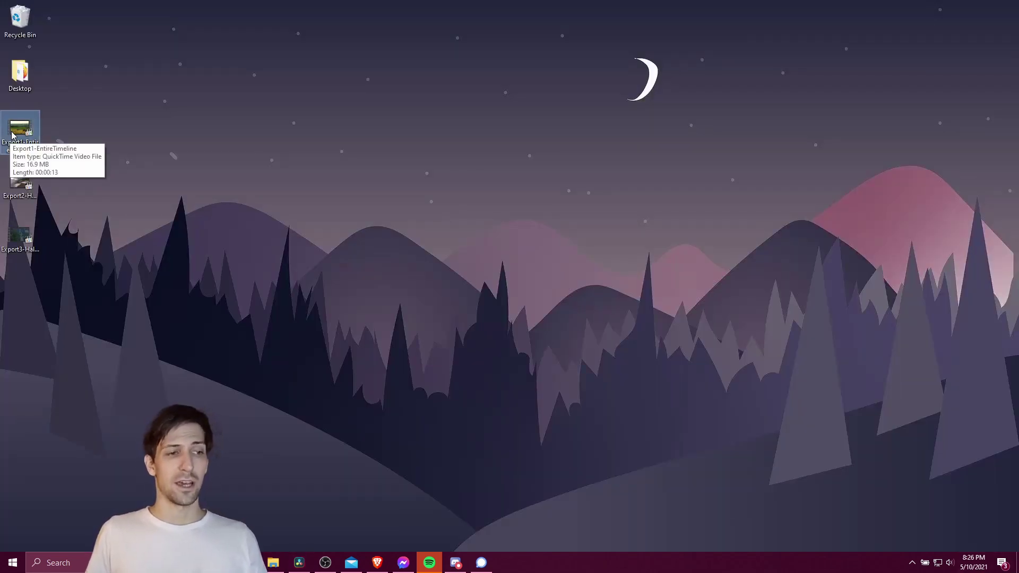
{"action": "double_click", "coordinate": [11, 133]}
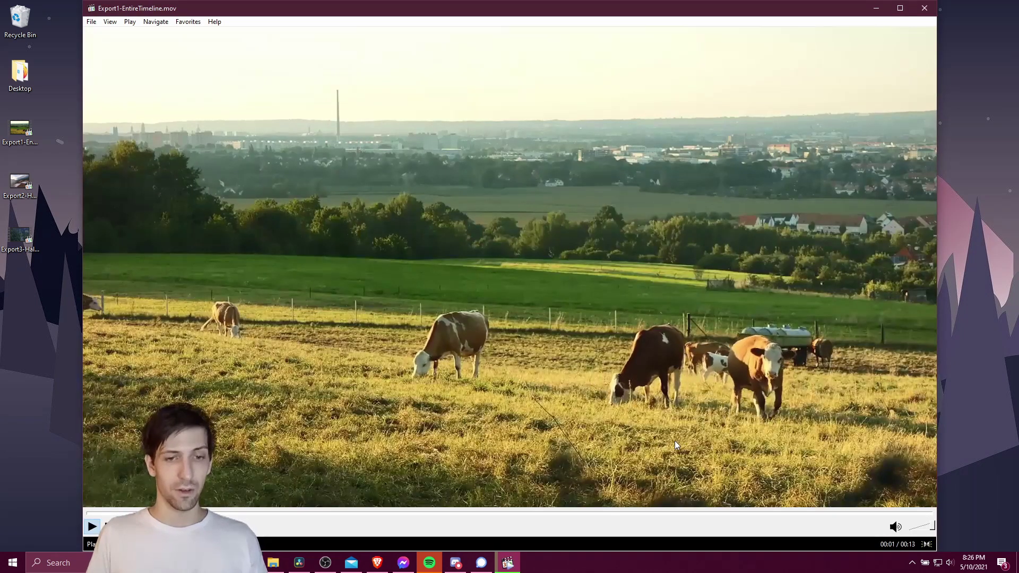
{"action": "left_click", "coordinate": [754, 513]}
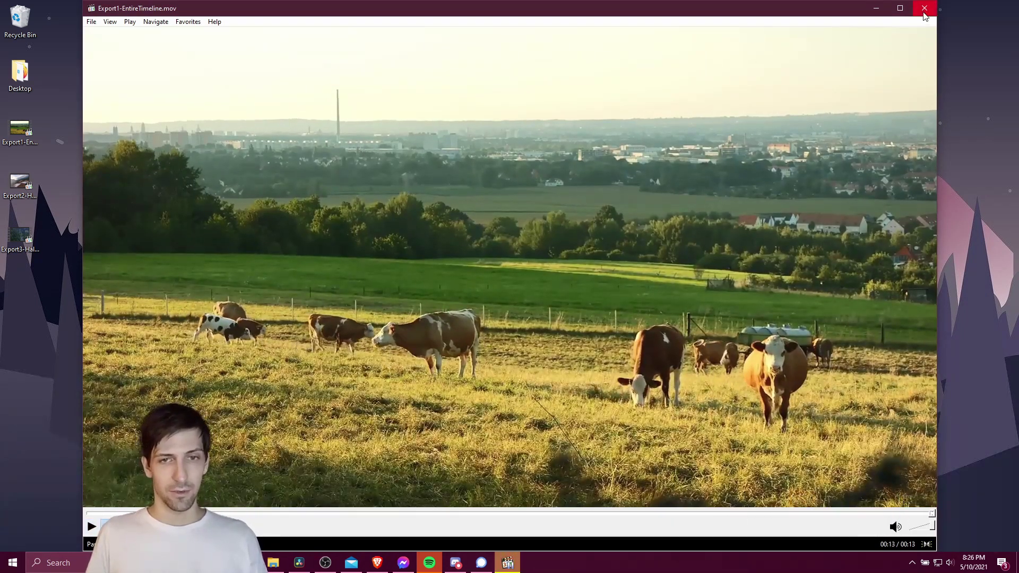
{"action": "left_click", "coordinate": [32, 191]}
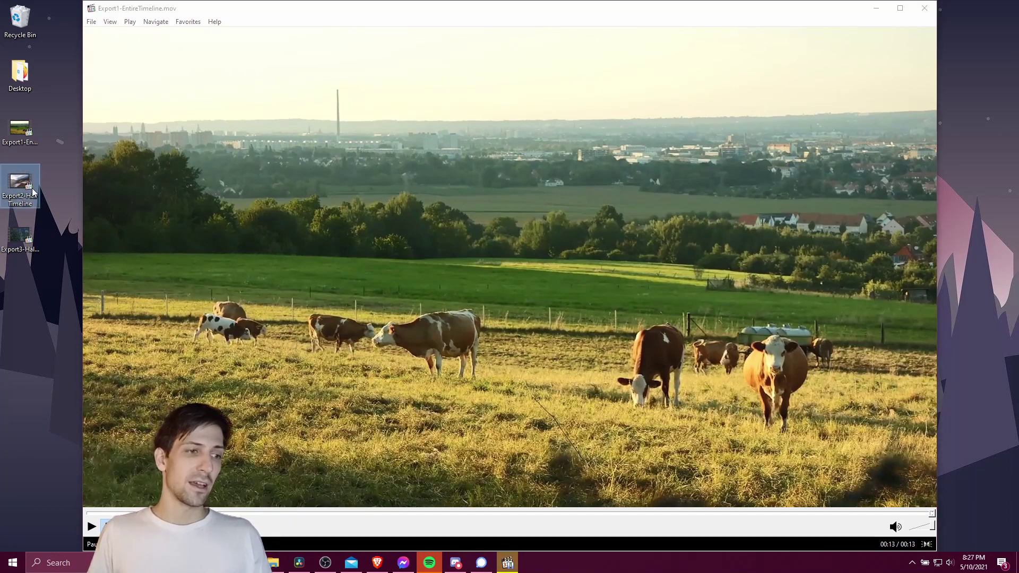
- Switch back to DaVinci Resolve and play Timeline 2 on the Edit page across the cut between its two clips
{"action": "left_click", "coordinate": [299, 562]}
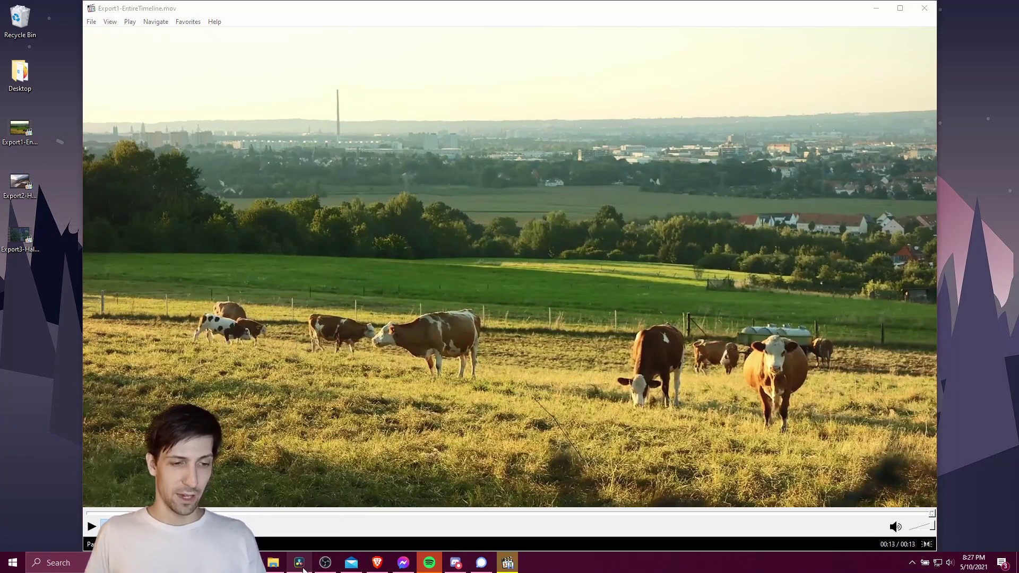
{"action": "left_click", "coordinate": [477, 386]}
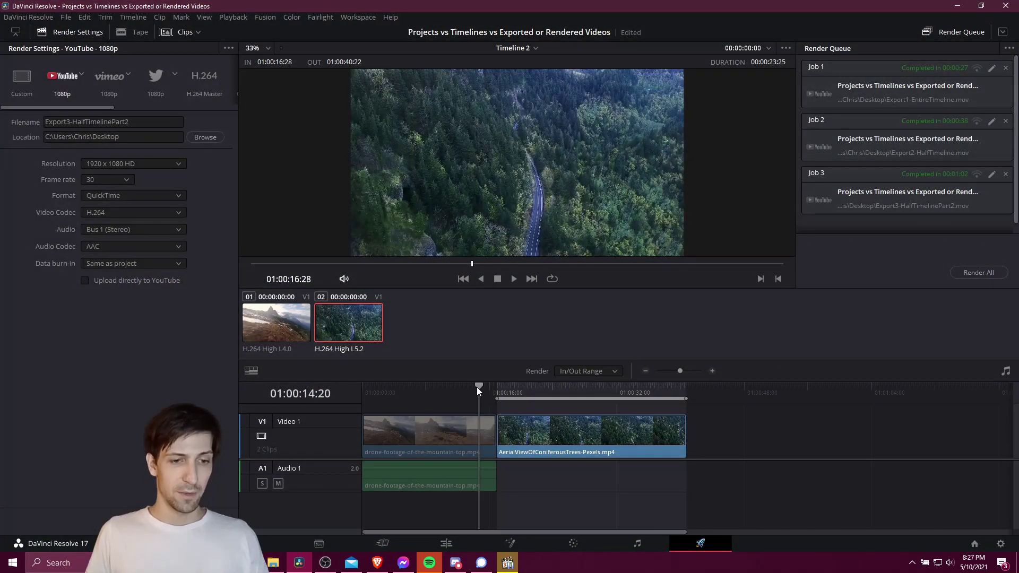
{"action": "key", "text": "shift+4"}
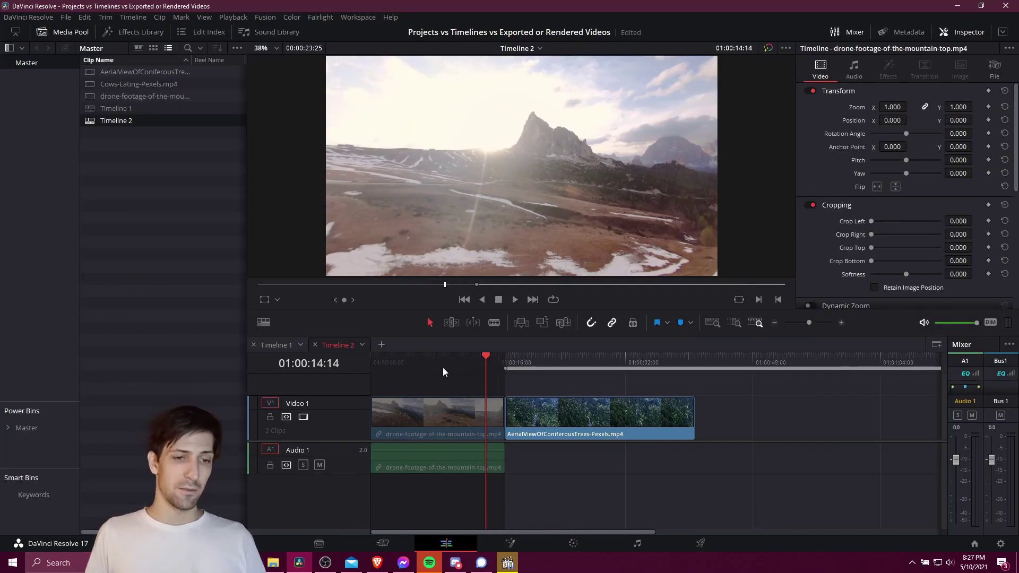
{"action": "left_click_drag", "start_coordinate": [488, 355], "coordinate": [485, 357]}
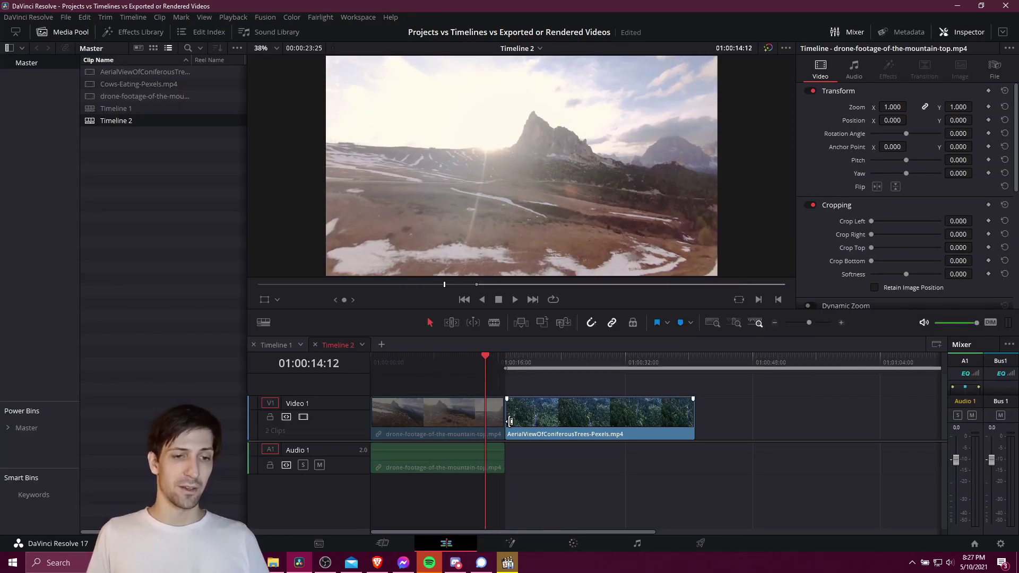
{"action": "key", "text": "space"}
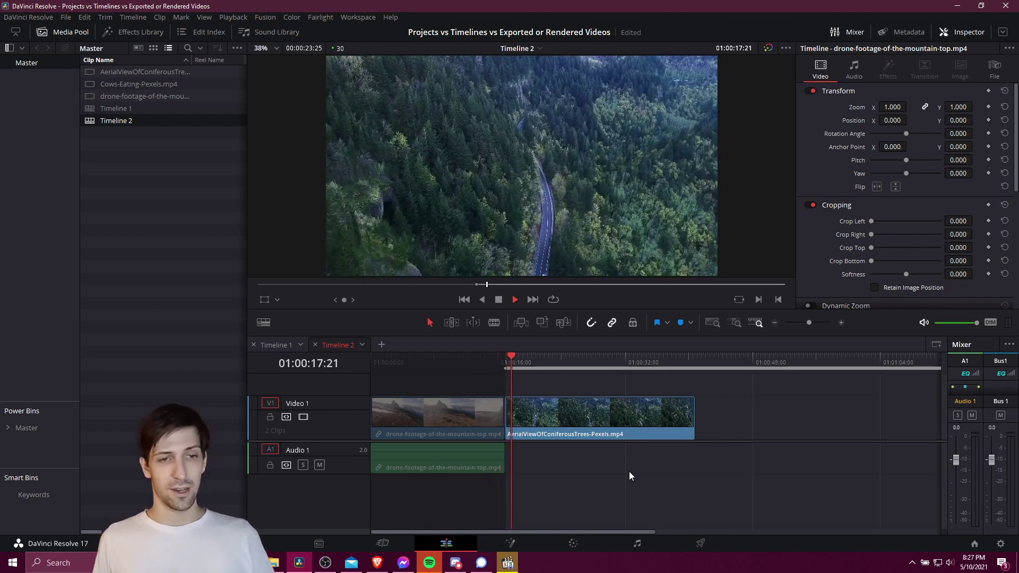
{"action": "key", "text": "space"}
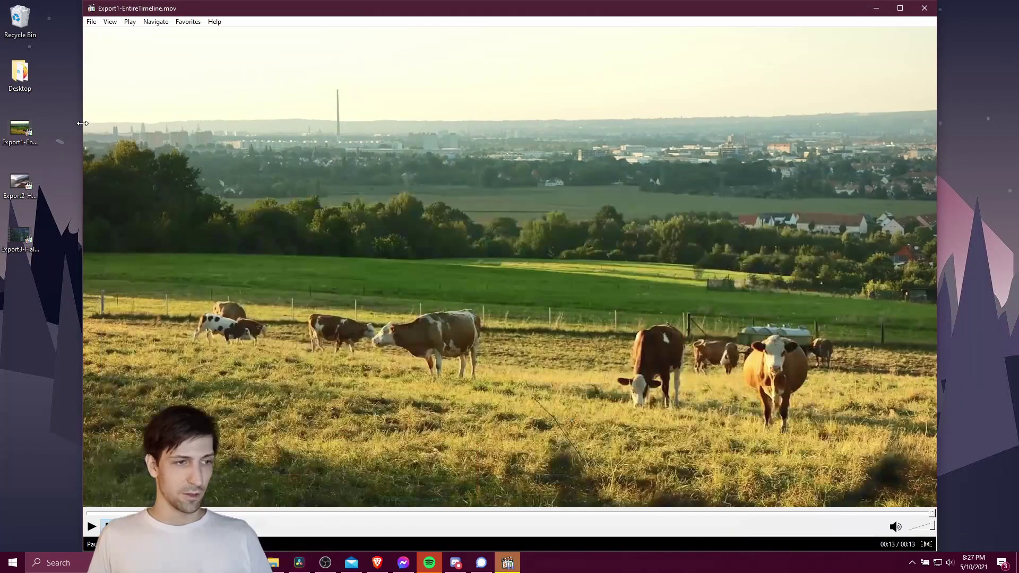
- Play the rendered Export2-HalfTimeline video through to its last frame, then close it and replay it, skipping ahead toward the end
{"action": "double_click", "coordinate": [11, 190]}
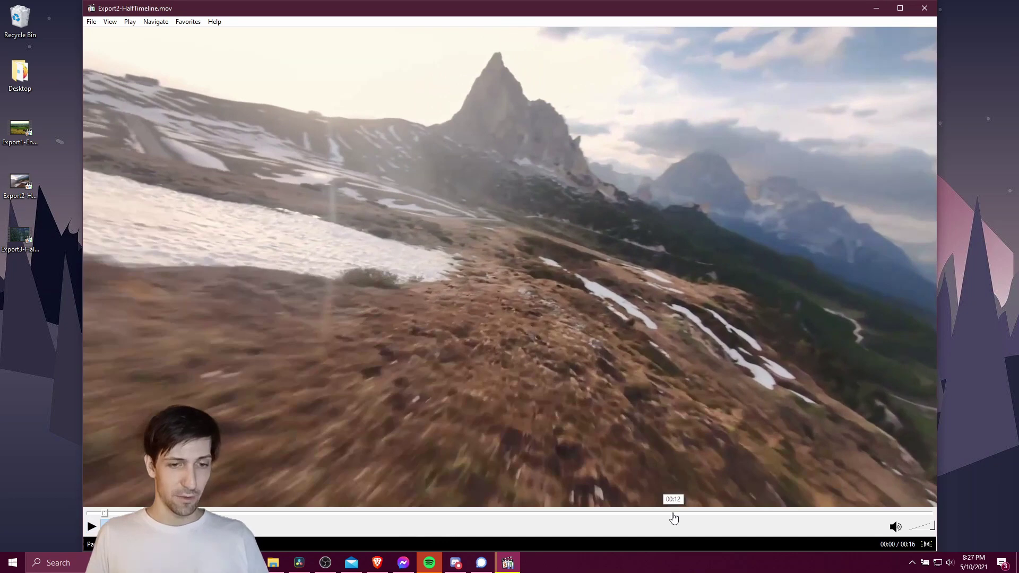
{"action": "left_click_drag", "start_coordinate": [673, 518], "coordinate": [932, 523]}
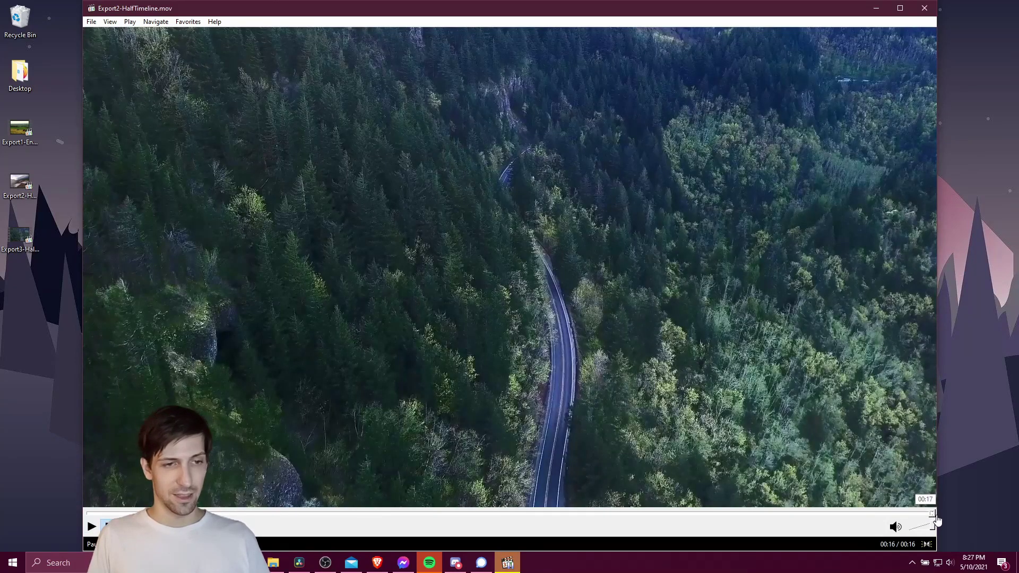
{"action": "key", "text": "alt+F4"}
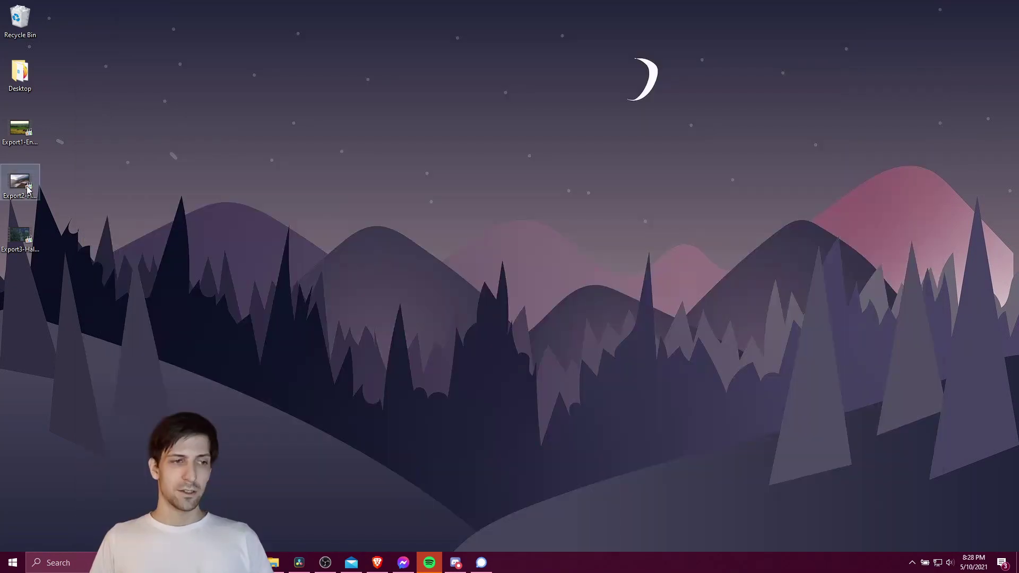
{"action": "double_click", "coordinate": [27, 188]}
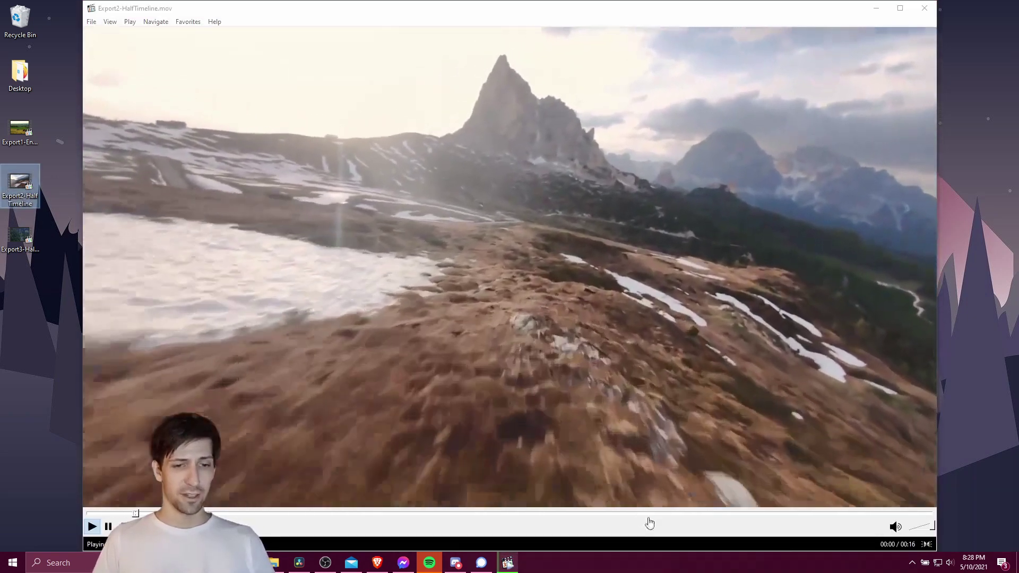
{"action": "left_click", "coordinate": [650, 514]}
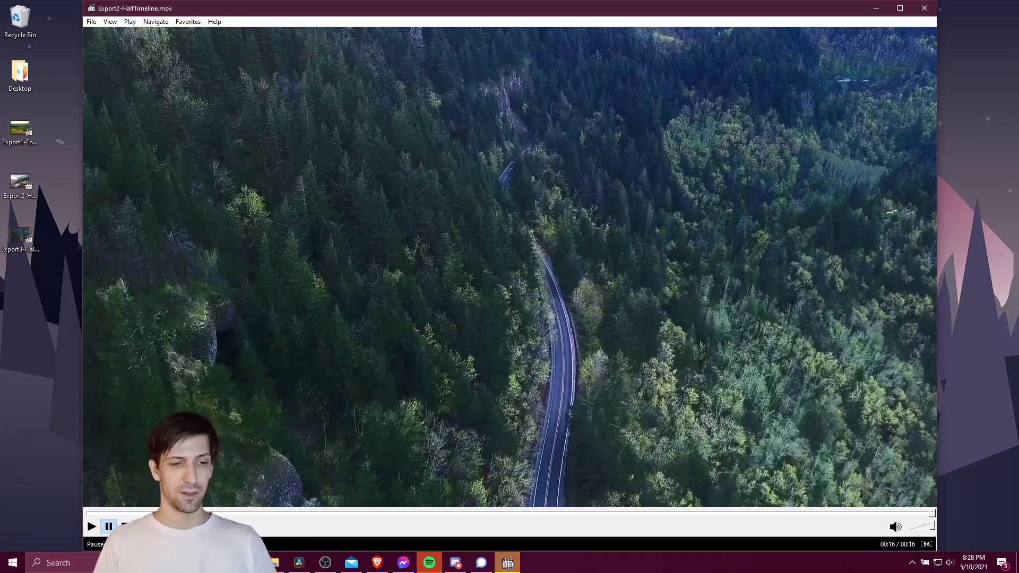
- Switch to DaVinci Resolve and set Timeline 2's out point on the mountain clip's last frame, 01:00:16:27
{"action": "left_click", "coordinate": [307, 564]}
{"action": "left_click_drag", "start_coordinate": [521, 361], "coordinate": [505, 362]}
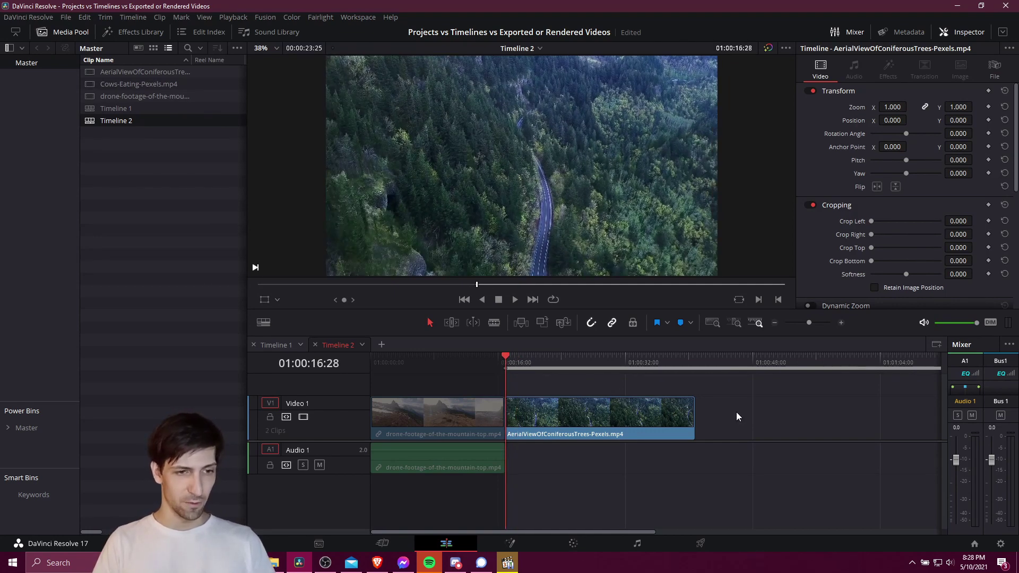
{"action": "key", "text": "Left"}
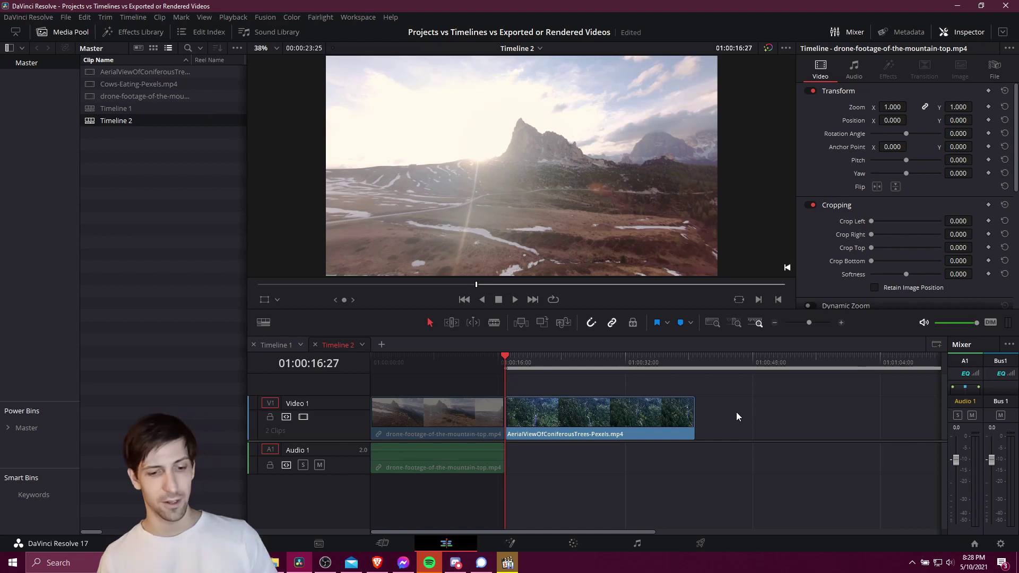
{"action": "key", "text": "o"}
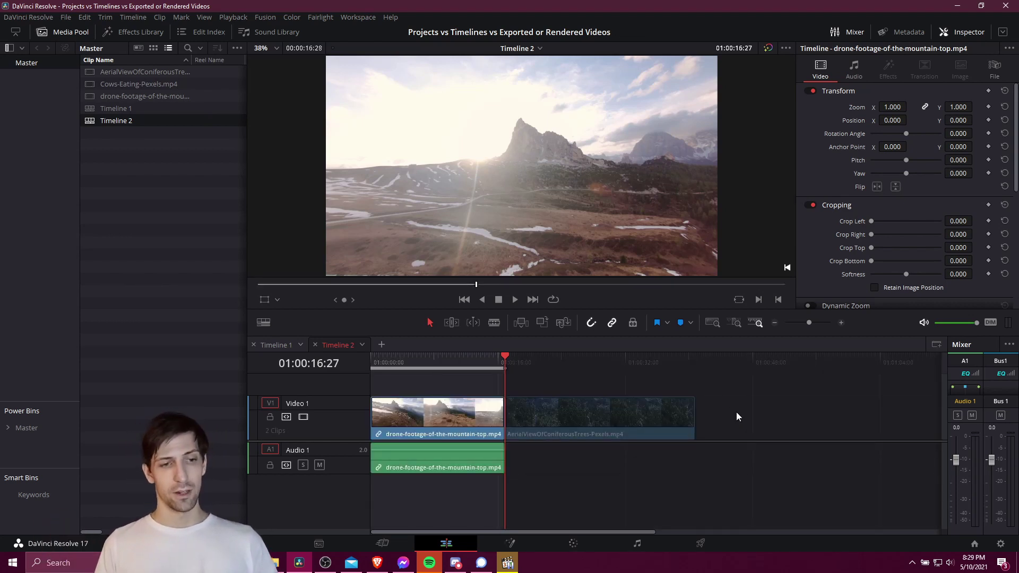
- Compare the frames on both sides of Timeline 2's cut with the Export2 video's ending, and view frames further into the coniferous trees clip
{"action": "key", "text": "Right"}
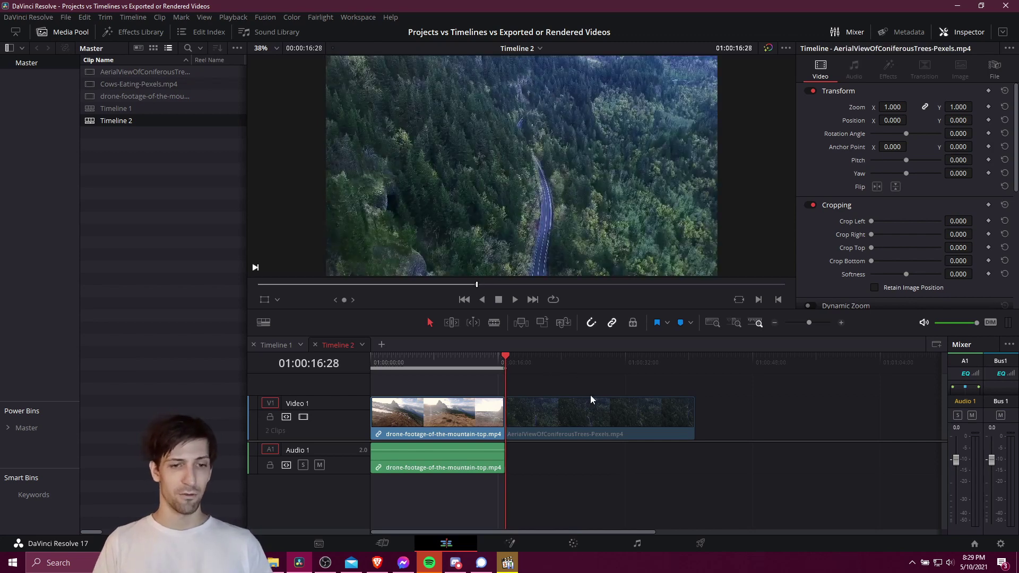
{"action": "key", "text": "Left"}
{"action": "key", "text": "alt+Tab"}
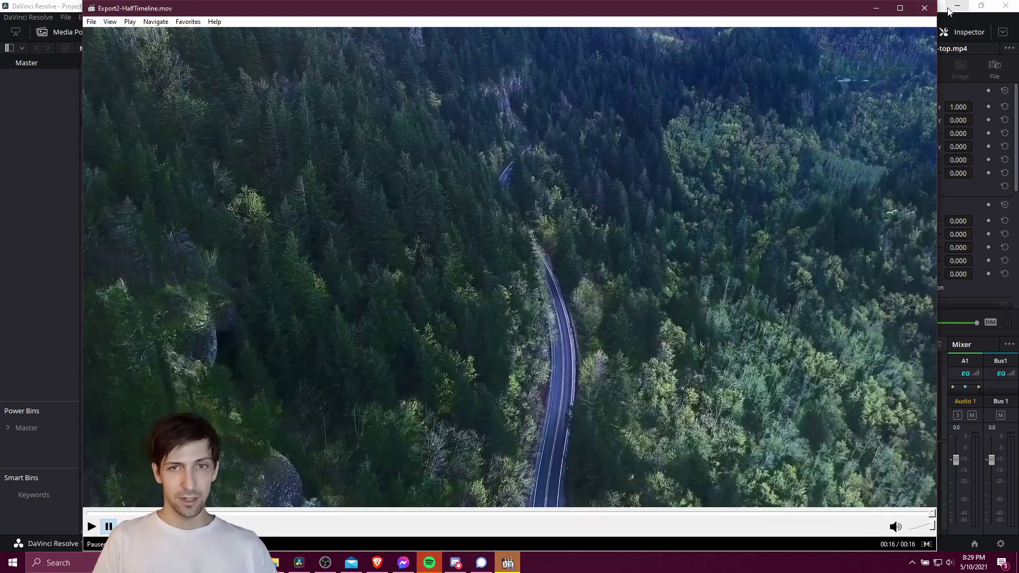
{"action": "key", "text": "alt+Tab"}
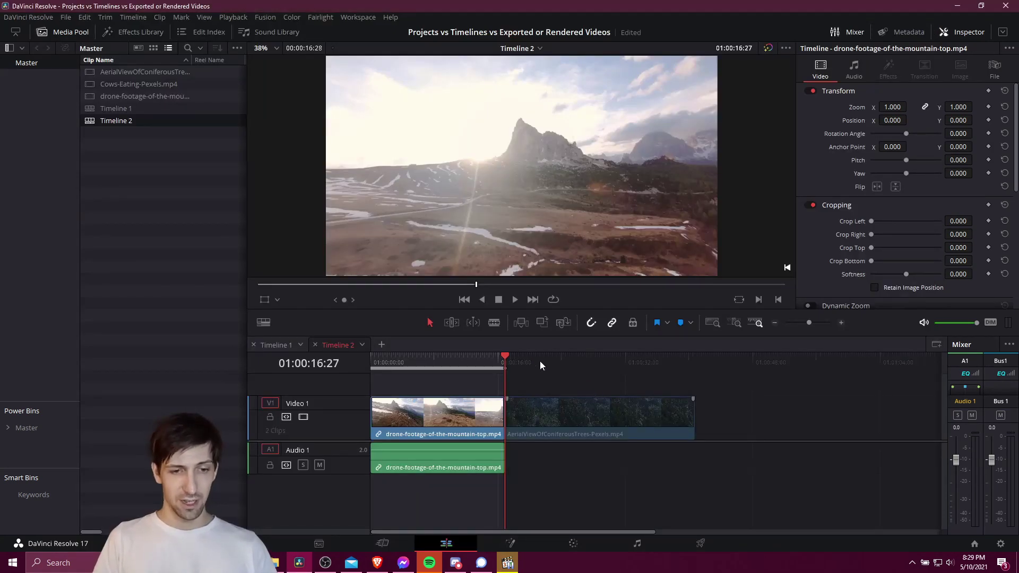
{"action": "left_click", "coordinate": [540, 360]}
{"action": "left_click", "coordinate": [597, 365]}
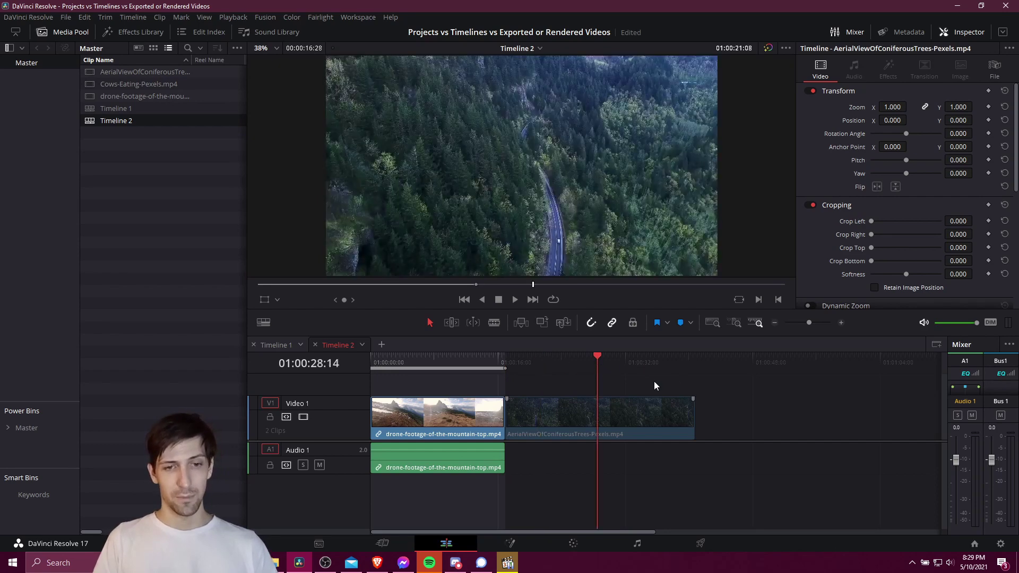
- Switch back to the desktop and play the rendered Export3-HalfTimelinePart2 video, skipping ahead to its end
{"action": "key", "text": "alt+Tab"}
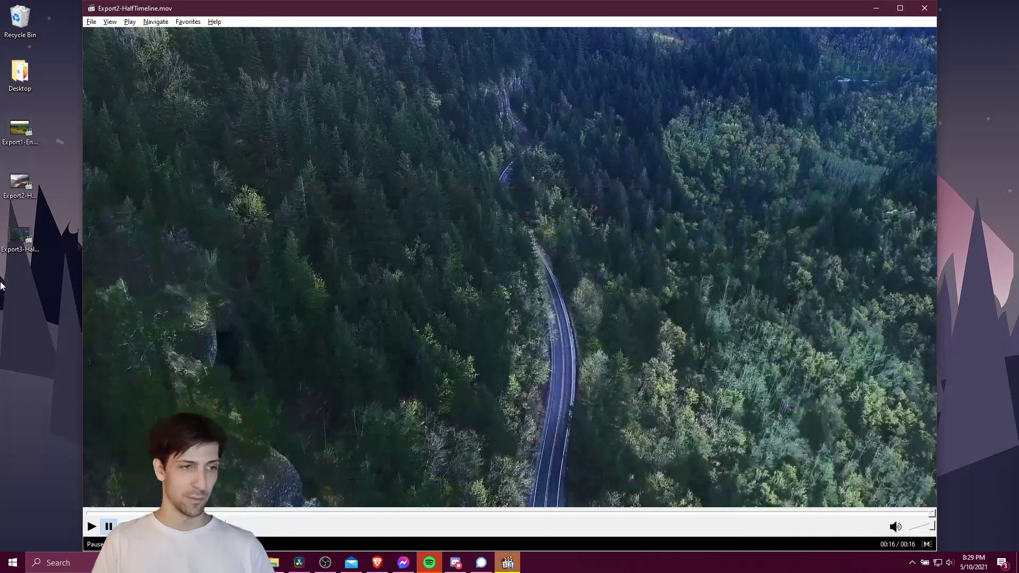
{"action": "double_click", "coordinate": [13, 241]}
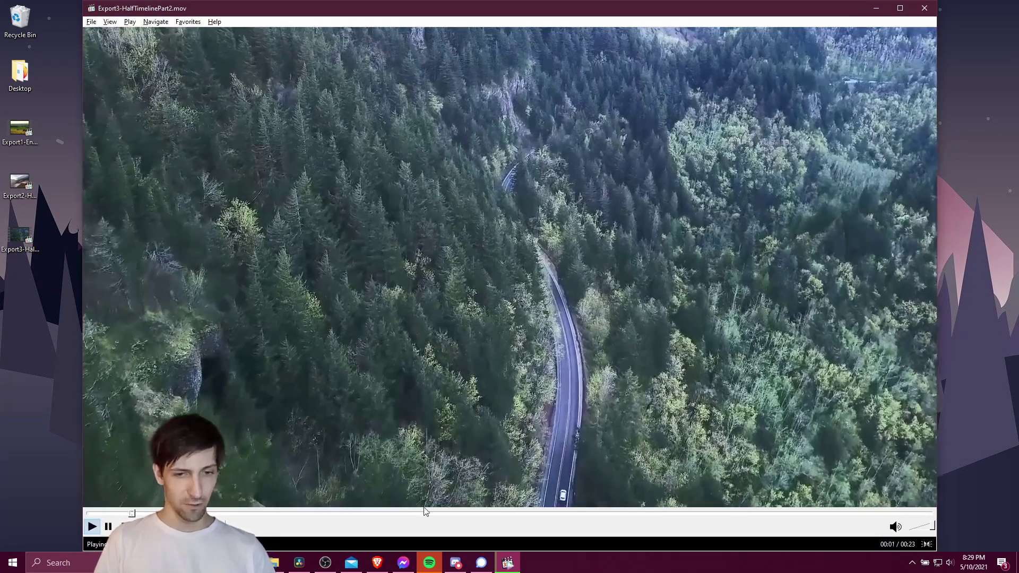
{"action": "left_click", "coordinate": [424, 518]}
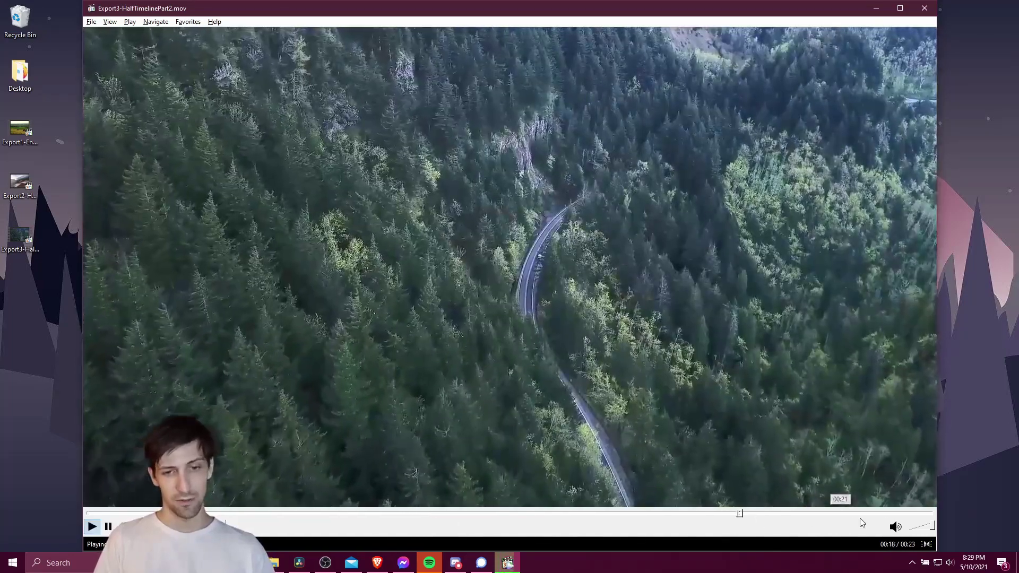
{"action": "left_click", "coordinate": [897, 518]}
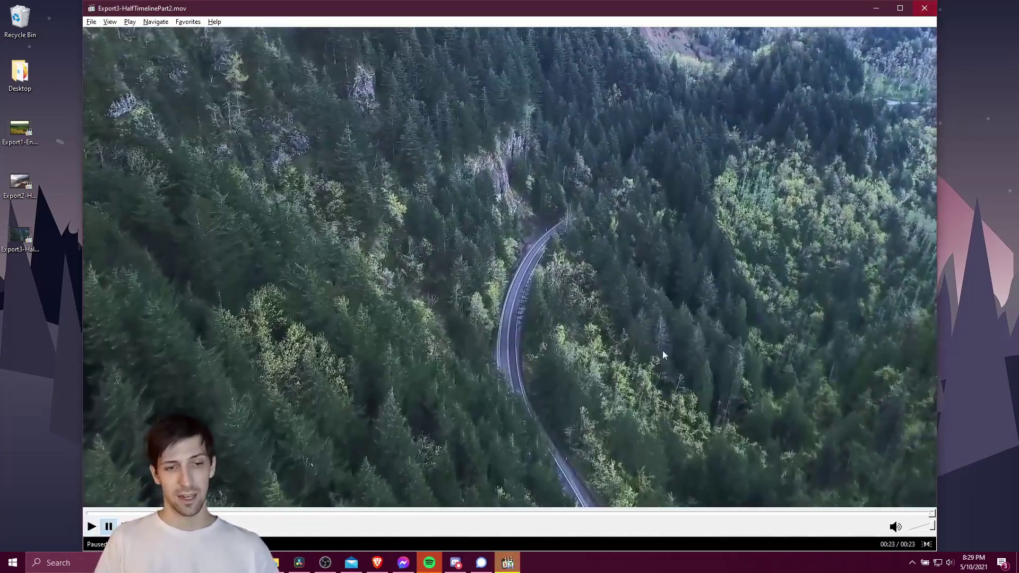